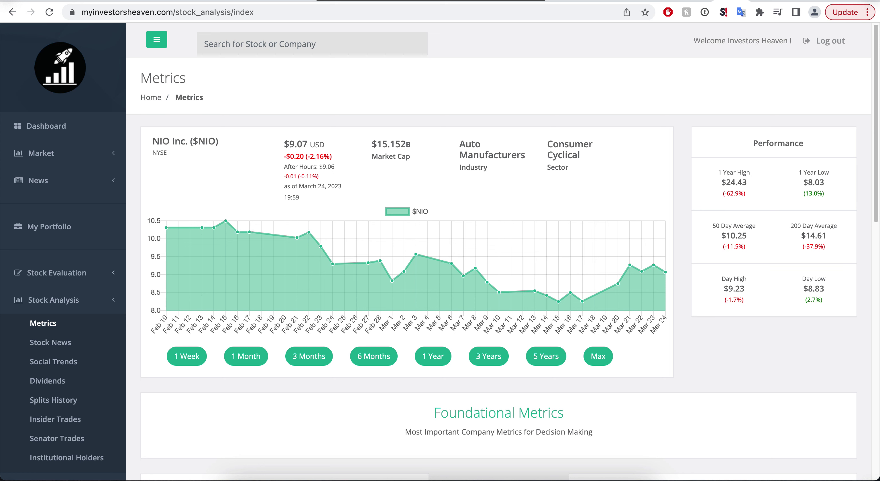
Step: Switch NIO's Metrics price chart from 3 months to 6 months (08/22–03/23) and inspect it
{"action": "left_click", "coordinate": [308, 356]}
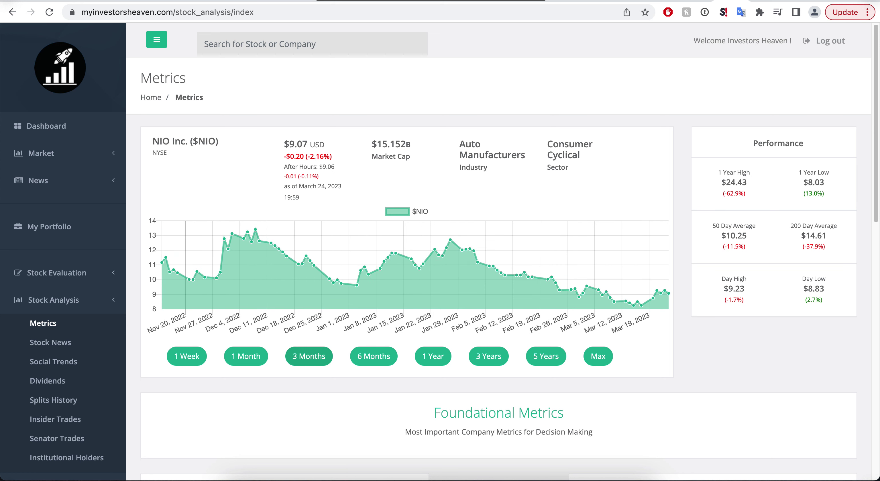
{"action": "left_click", "coordinate": [374, 356]}
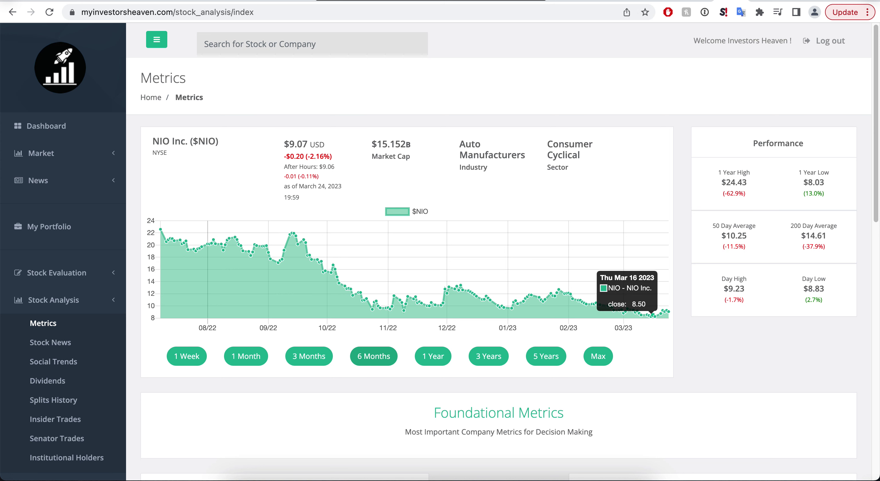
{"action": "mouse_move", "coordinate": [653, 315]}
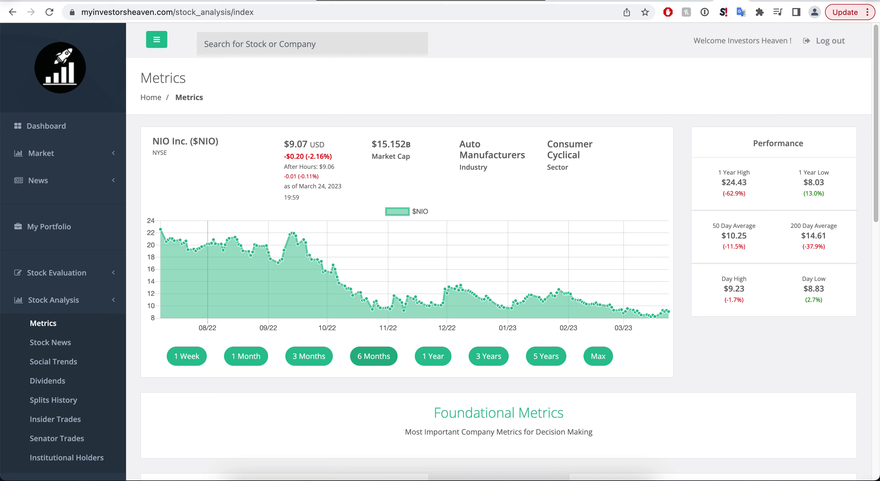
{"action": "scroll", "coordinate": [499, 252], "scroll_direction": "down", "scroll_amount": 4}
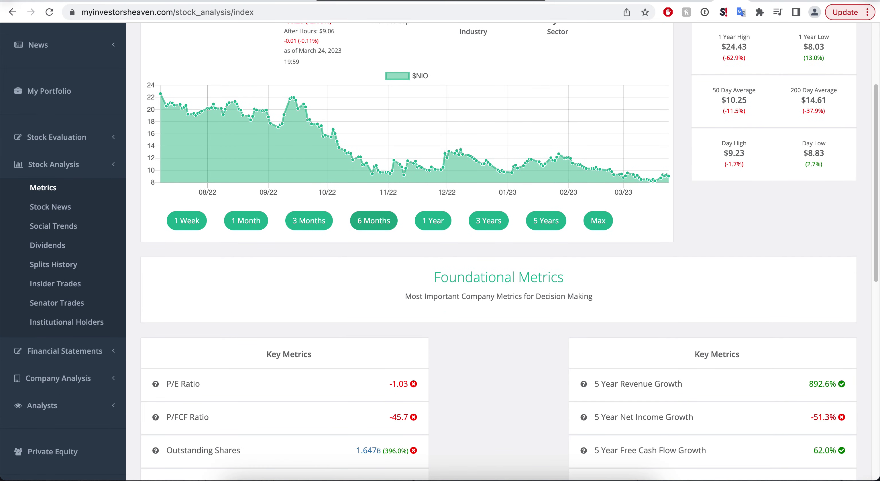
{"action": "scroll", "coordinate": [499, 252], "scroll_direction": "up", "scroll_amount": 4}
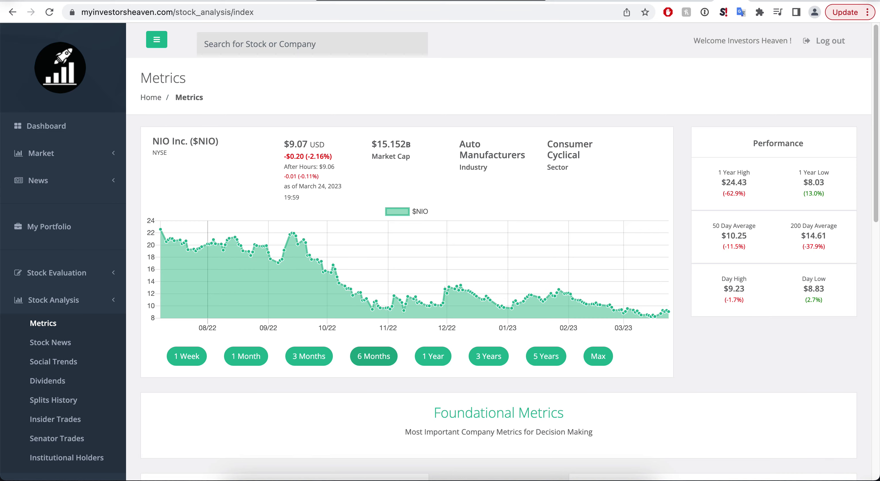
Step: Open the Motley Fool article 'Why Investors Threw Nio Stock Into Reverse Today' and read down
{"action": "left_click", "coordinate": [50, 342]}
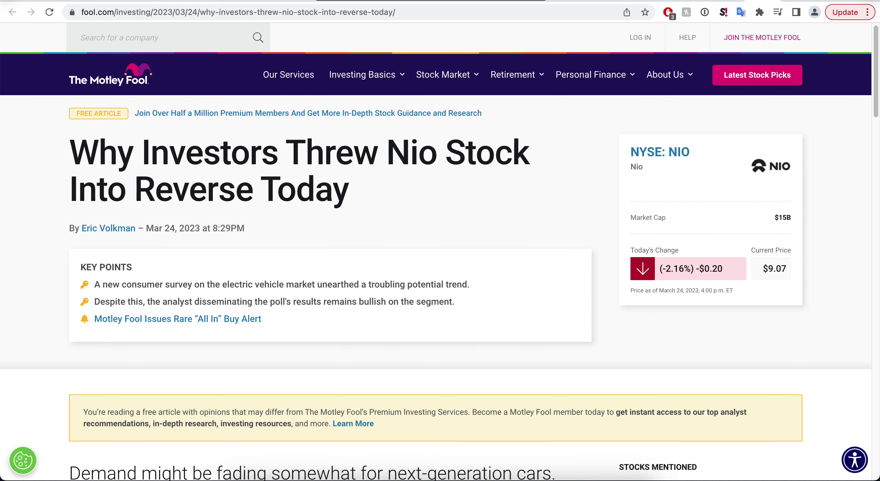
{"action": "scroll", "coordinate": [436, 291], "scroll_direction": "down", "scroll_amount": 2}
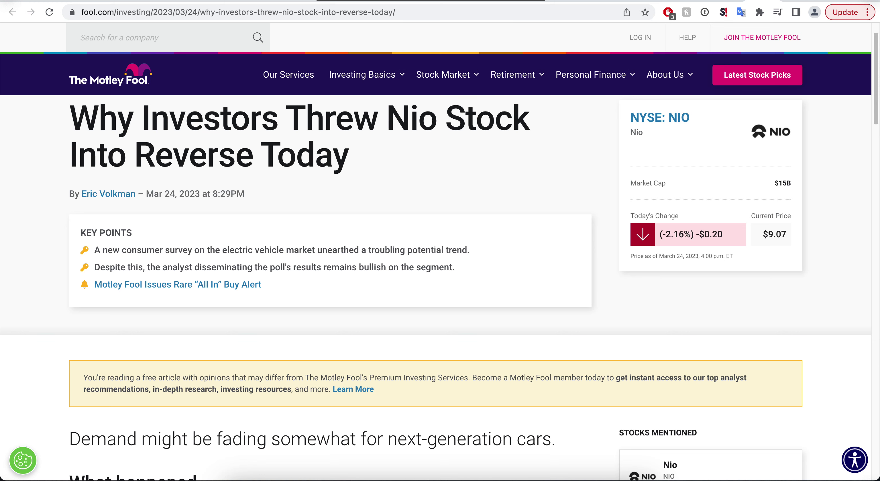
{"action": "scroll", "coordinate": [358, 254], "scroll_direction": "down", "scroll_amount": 8}
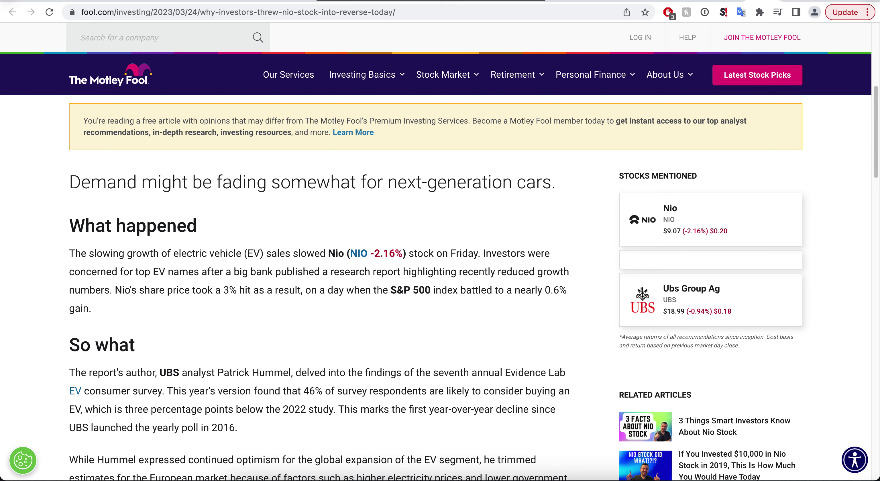
{"action": "scroll", "coordinate": [439, 284], "scroll_direction": "down", "scroll_amount": 3}
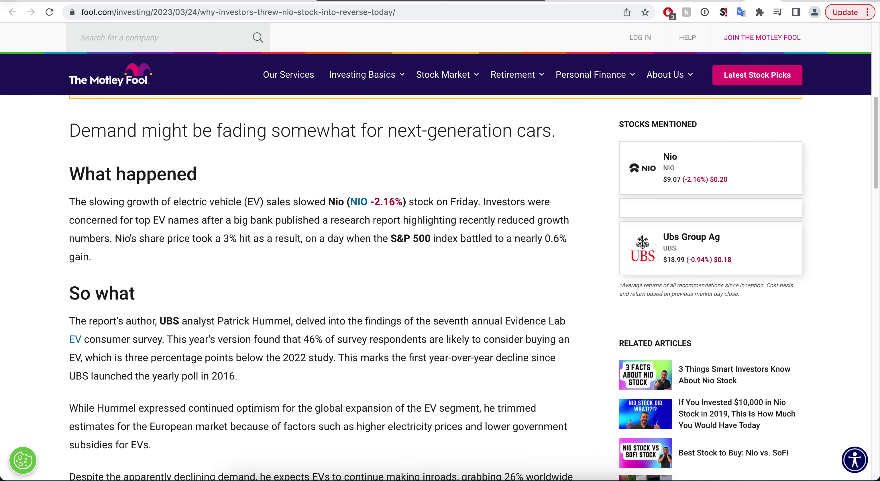
{"action": "scroll", "coordinate": [439, 283], "scroll_direction": "down", "scroll_amount": 6}
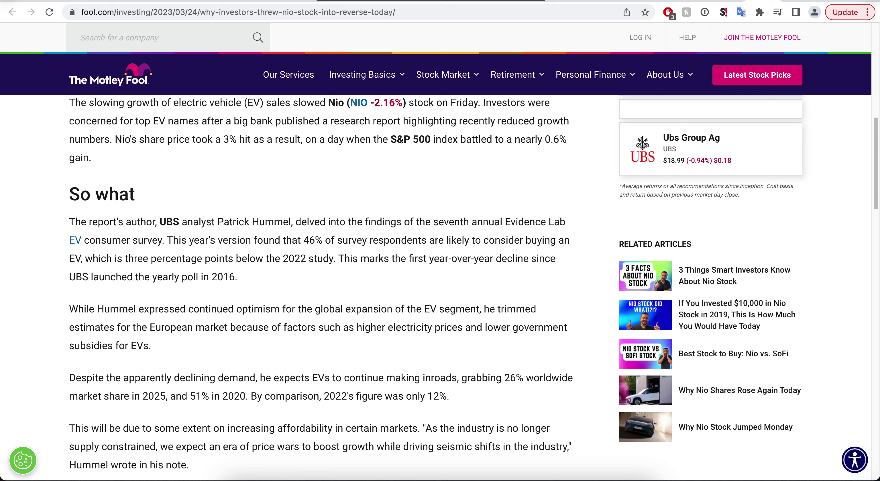
Step: Highlight the 46% survey figure, then return to the top of the article
{"action": "left_click_drag", "start_coordinate": [300, 240], "coordinate": [331, 240]}
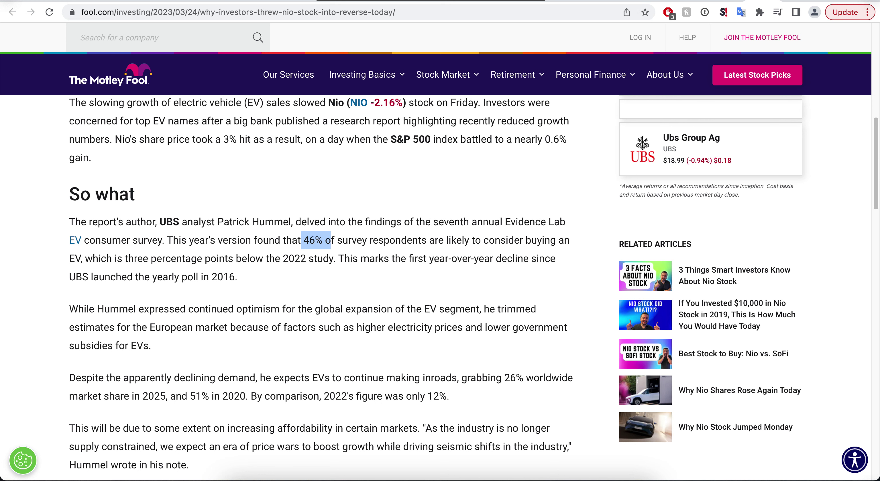
{"action": "scroll", "coordinate": [474, 288], "scroll_direction": "down", "scroll_amount": 3}
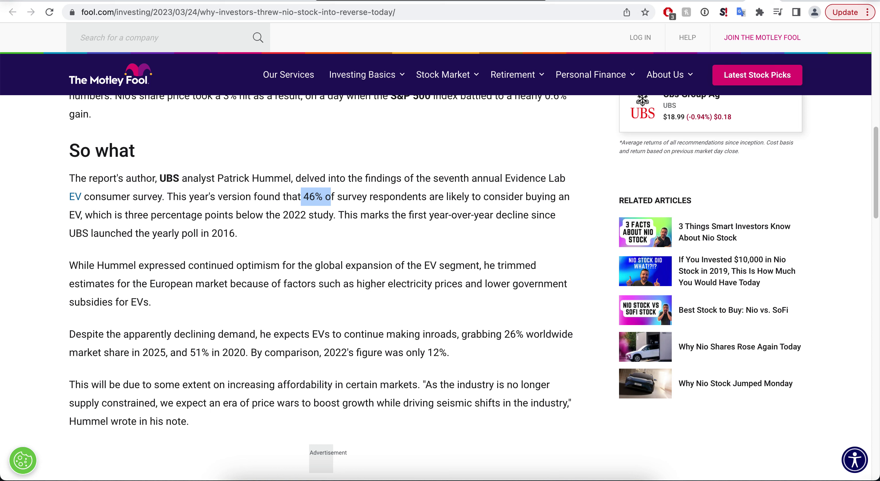
{"action": "scroll", "coordinate": [436, 291], "scroll_direction": "up", "scroll_amount": 15}
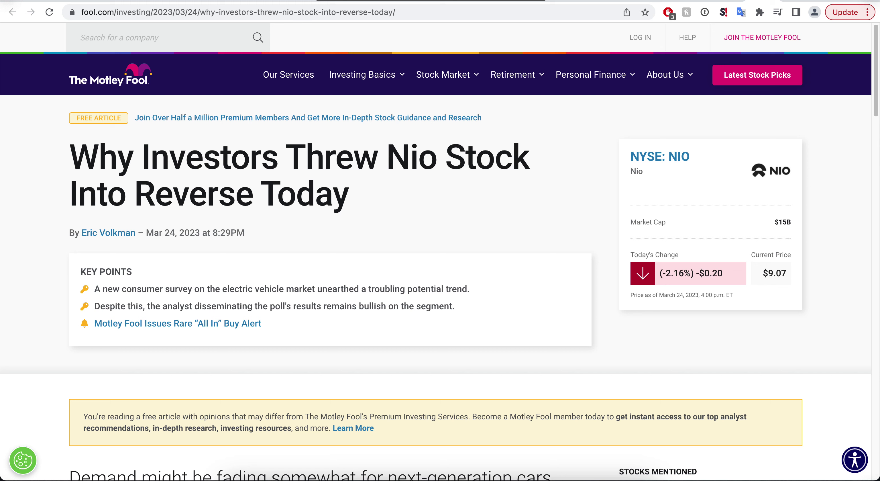
Step: View the MarketWatch article on NIO's wider losses, then return to Investors Heaven's Stock News
{"action": "key", "text": "ctrl+Tab"}
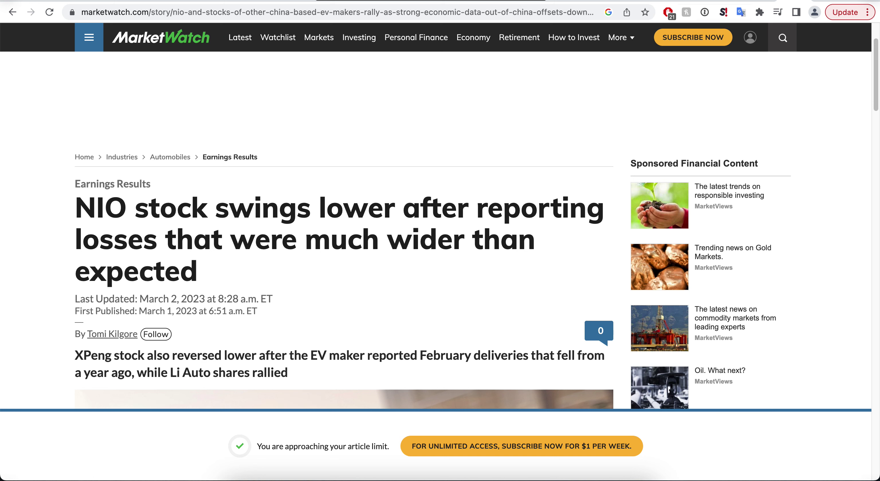
{"action": "key", "text": "ctrl+Tab"}
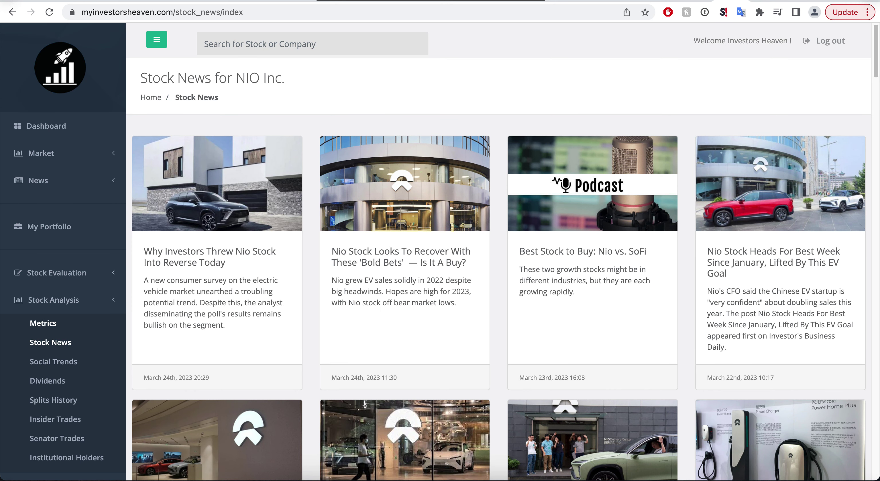
Step: Return to NIO's Metrics page and show the 5-year price chart from 2019 to 2023
{"action": "left_click", "coordinate": [43, 323]}
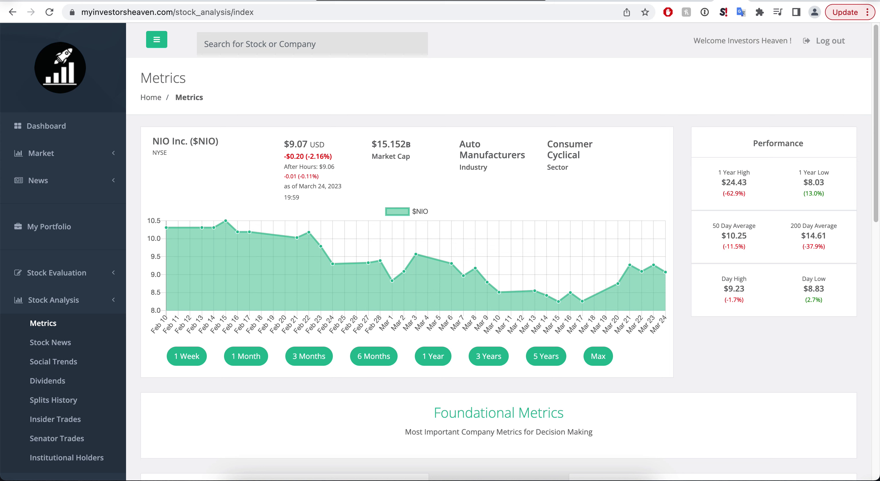
{"action": "left_click", "coordinate": [546, 356]}
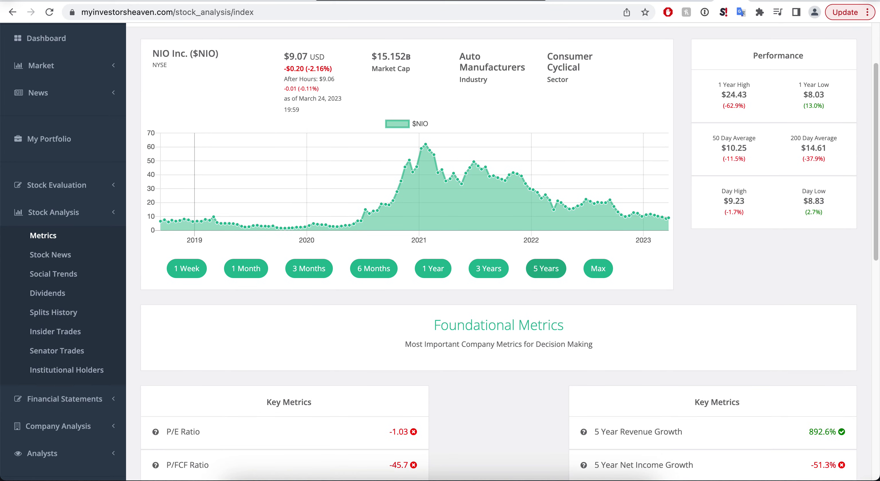
{"action": "scroll", "coordinate": [499, 252], "scroll_direction": "down", "scroll_amount": 6}
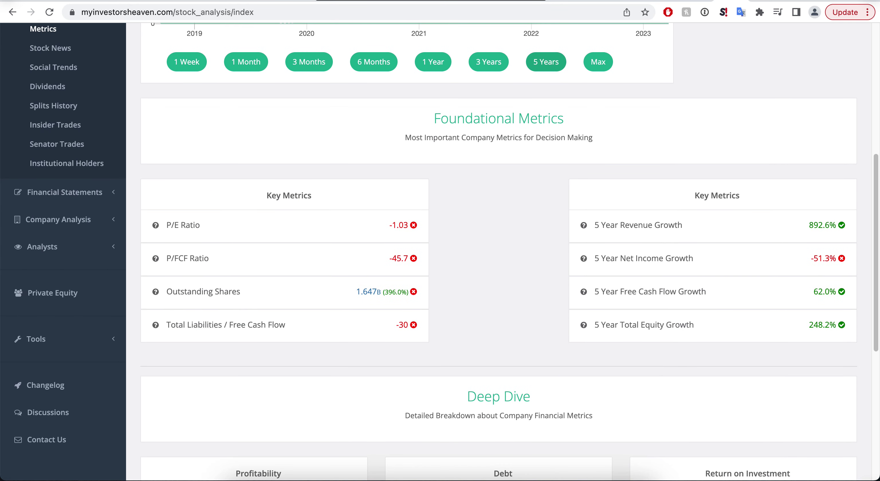
{"action": "mouse_move", "coordinate": [399, 225]}
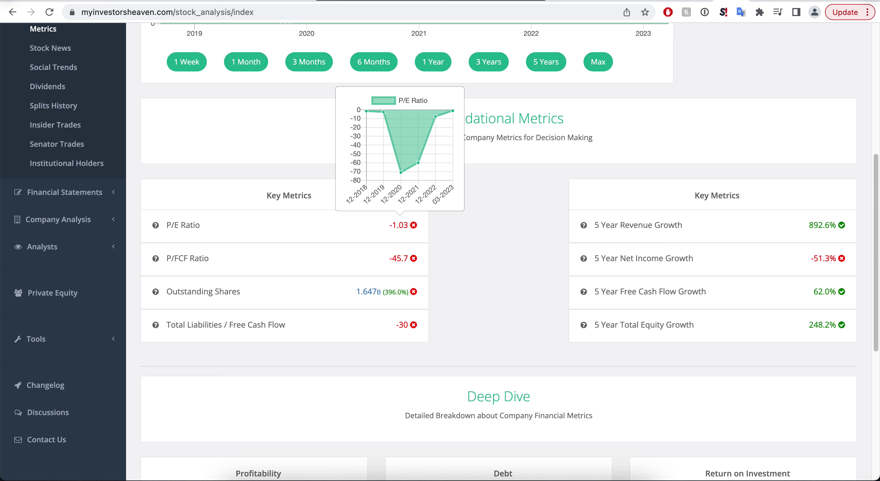
{"action": "mouse_move", "coordinate": [399, 258]}
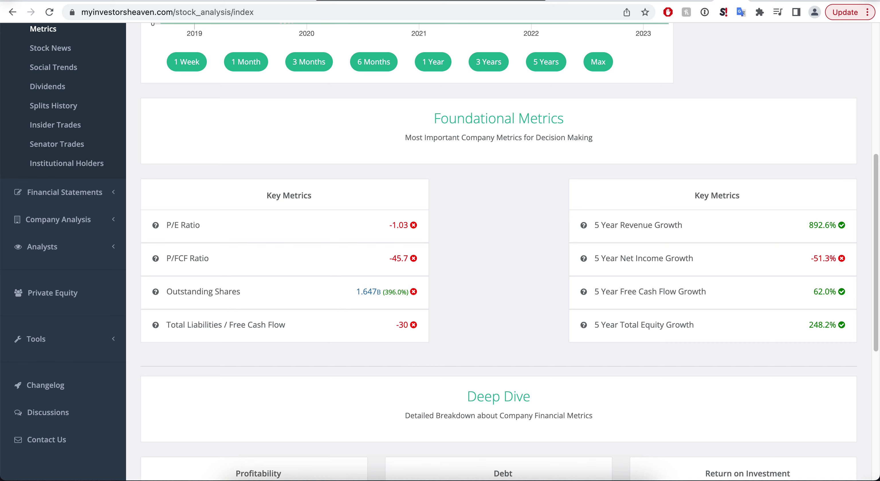
{"action": "scroll", "coordinate": [499, 239], "scroll_direction": "up", "scroll_amount": 5}
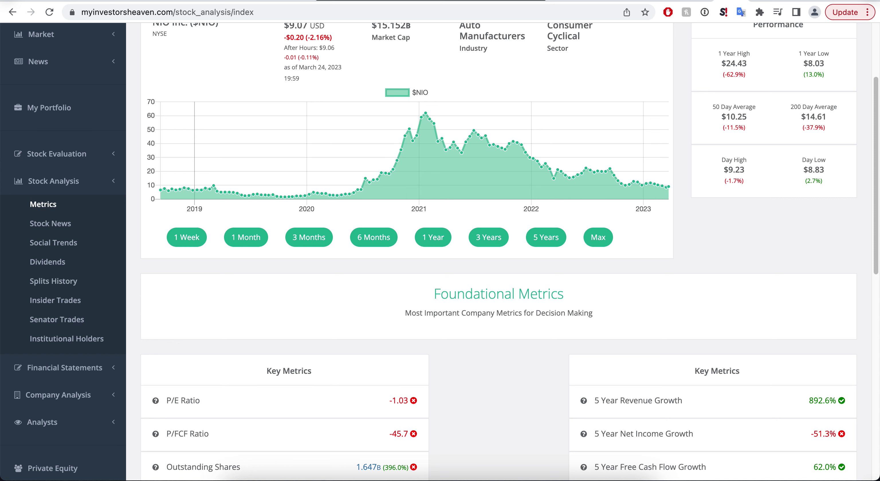
{"action": "scroll", "coordinate": [499, 239], "scroll_direction": "down", "scroll_amount": 4}
{"action": "scroll", "coordinate": [499, 238], "scroll_direction": "down", "scroll_amount": 3}
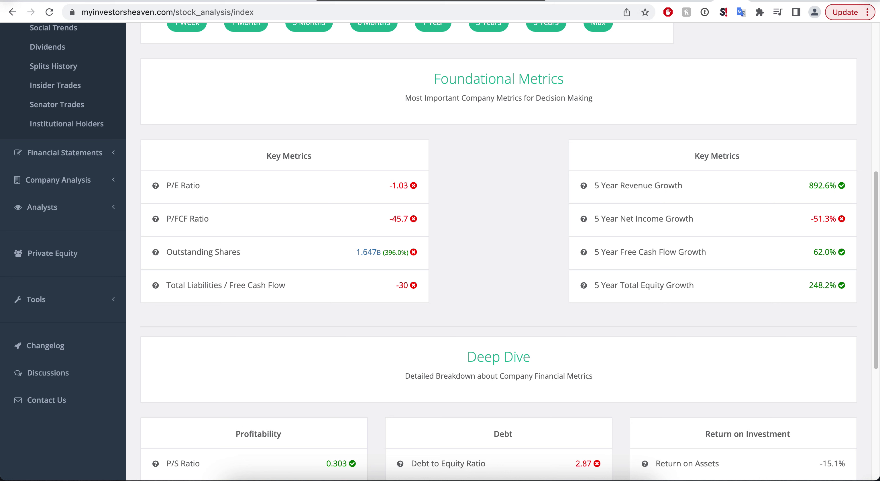
{"action": "mouse_move", "coordinate": [824, 185]}
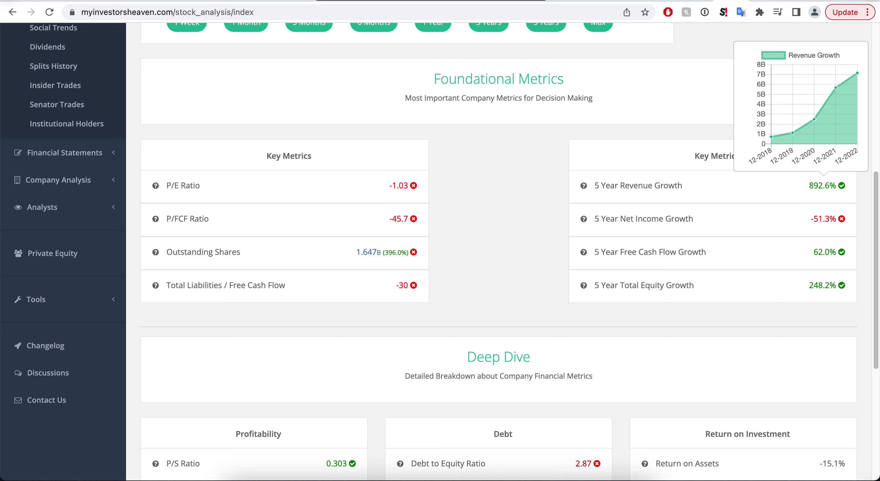
{"action": "mouse_move", "coordinate": [369, 252]}
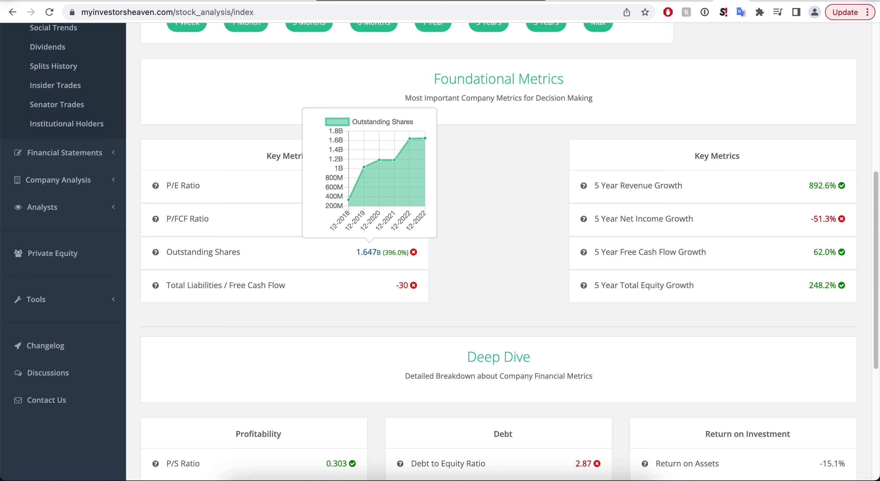
Step: Review NIO's Foundational Metrics, viewing the charts behind the key metric values
{"action": "scroll", "coordinate": [499, 239], "scroll_direction": "up", "scroll_amount": 10}
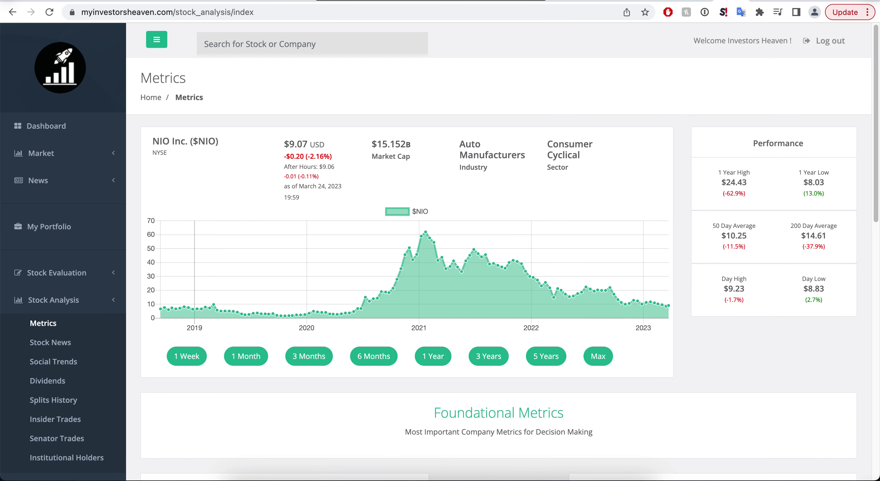
{"action": "scroll", "coordinate": [499, 239], "scroll_direction": "down", "scroll_amount": 5}
{"action": "scroll", "coordinate": [369, 340], "scroll_direction": "down", "scroll_amount": 3}
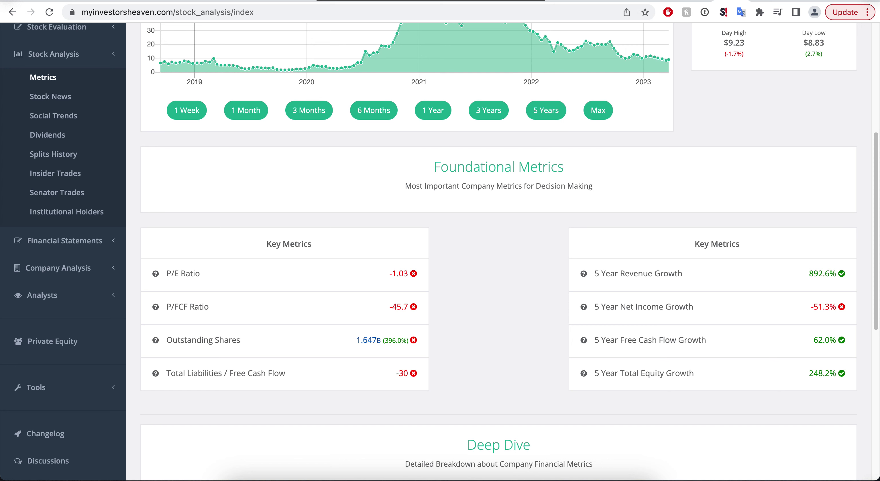
{"action": "mouse_move", "coordinate": [369, 339]}
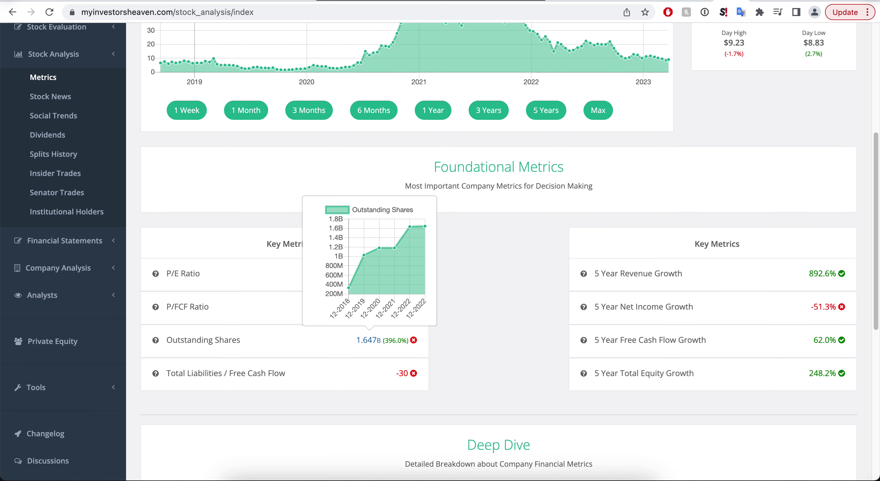
{"action": "scroll", "coordinate": [369, 340], "scroll_direction": "down", "scroll_amount": 3}
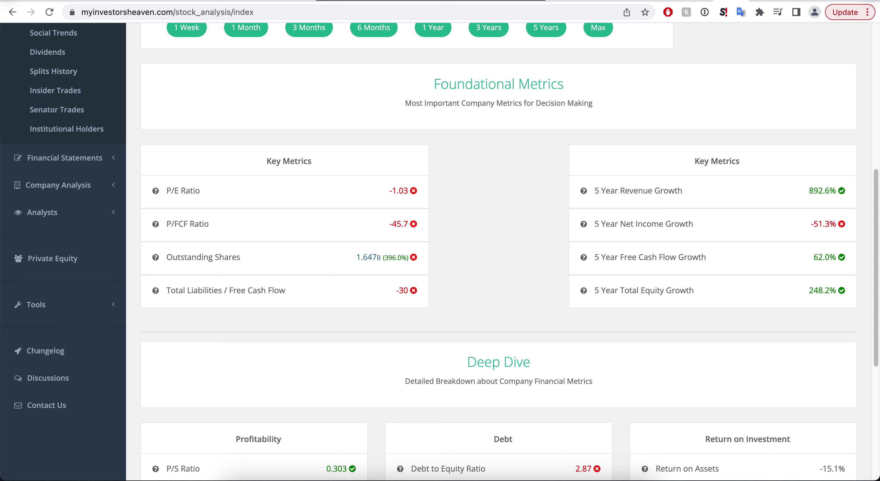
{"action": "mouse_move", "coordinate": [824, 257]}
{"action": "mouse_move", "coordinate": [825, 290]}
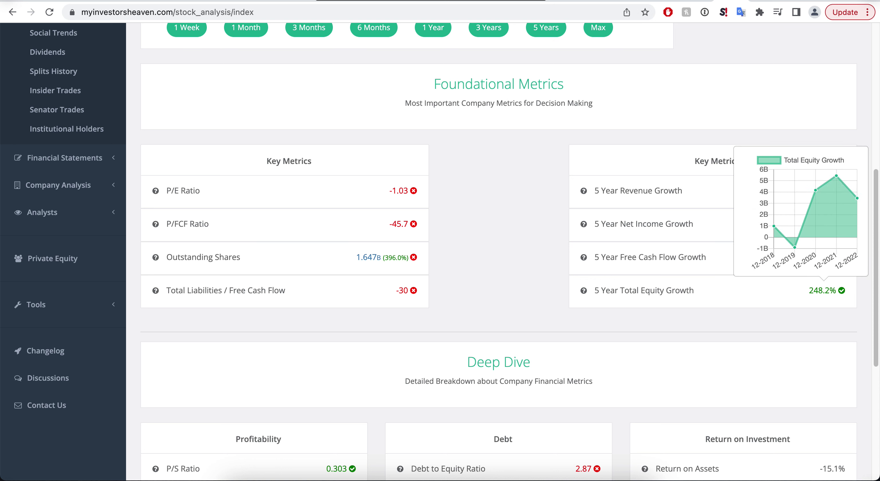
Step: Scroll through Deep Dive and expand Financial Statements in the sidebar
{"action": "scroll", "coordinate": [499, 251], "scroll_direction": "down", "scroll_amount": 5}
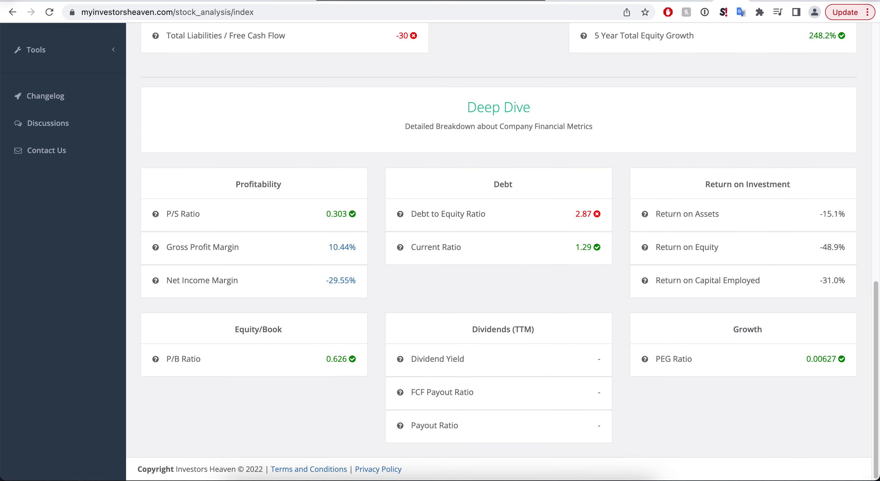
{"action": "scroll", "coordinate": [499, 251], "scroll_direction": "up", "scroll_amount": 5}
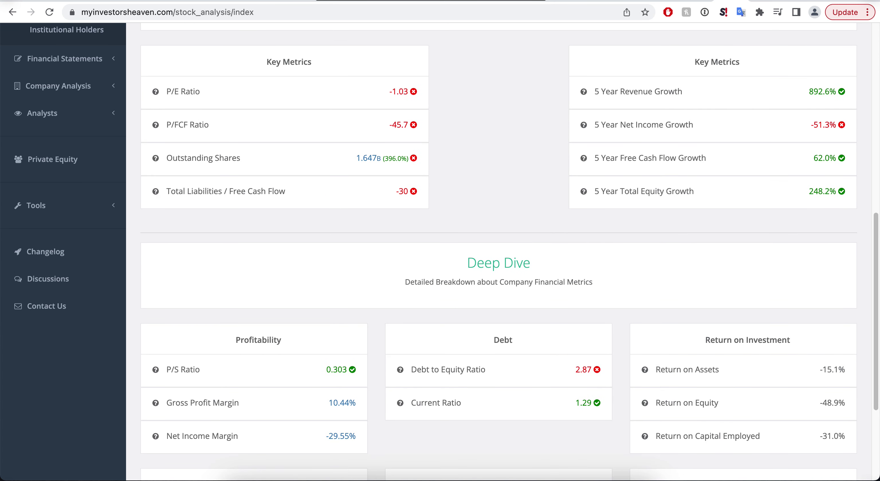
{"action": "left_click", "coordinate": [64, 163]}
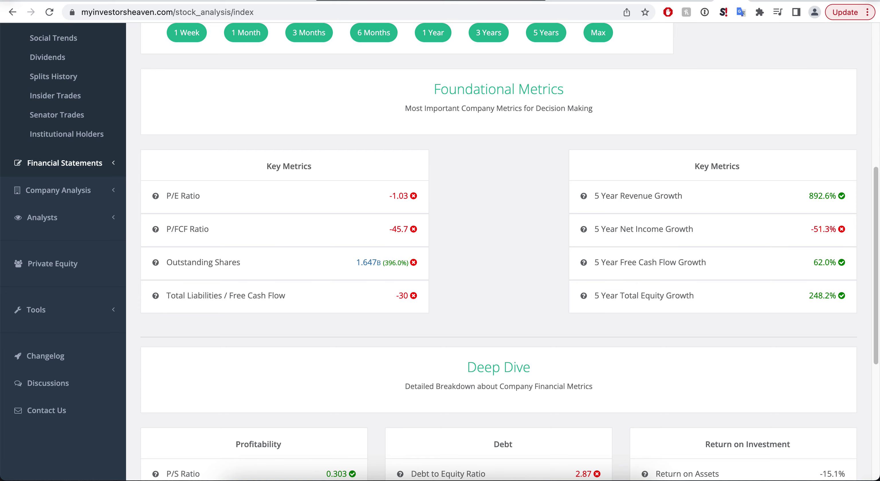
{"action": "scroll", "coordinate": [65, 137], "scroll_direction": "up", "scroll_amount": 2}
Step: Open NIO's income statement, try 10 years to display, then return to 5 years
{"action": "left_click", "coordinate": [65, 117]}
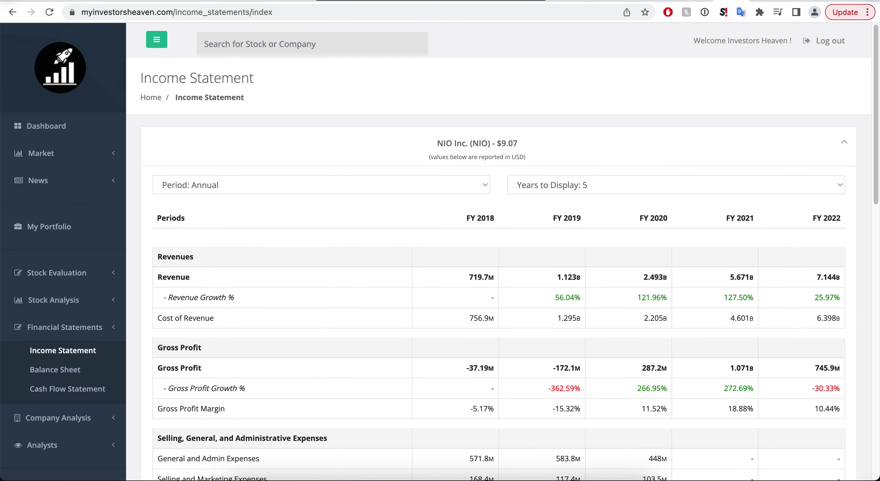
{"action": "left_click", "coordinate": [580, 185]}
{"action": "left_click", "coordinate": [573, 197]}
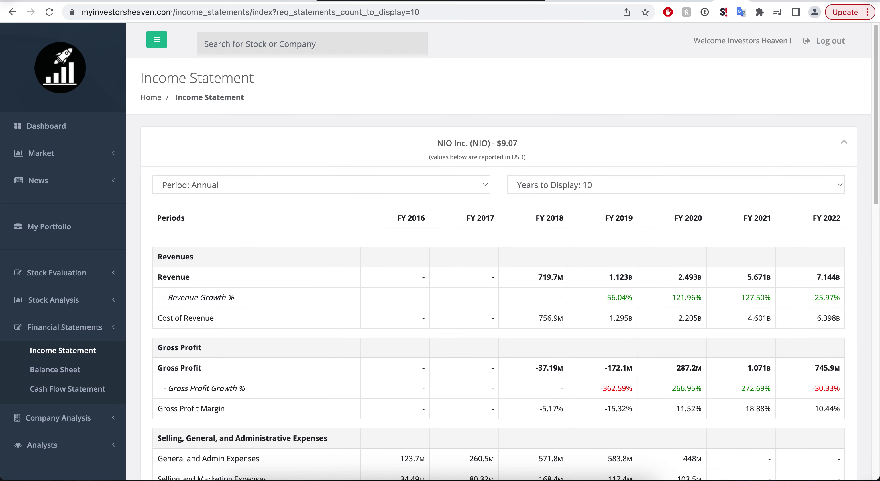
{"action": "scroll", "coordinate": [478, 273], "scroll_direction": "down", "scroll_amount": 2}
{"action": "scroll", "coordinate": [479, 273], "scroll_direction": "up", "scroll_amount": 2}
{"action": "scroll", "coordinate": [478, 273], "scroll_direction": "down", "scroll_amount": 1}
{"action": "left_click", "coordinate": [580, 185]}
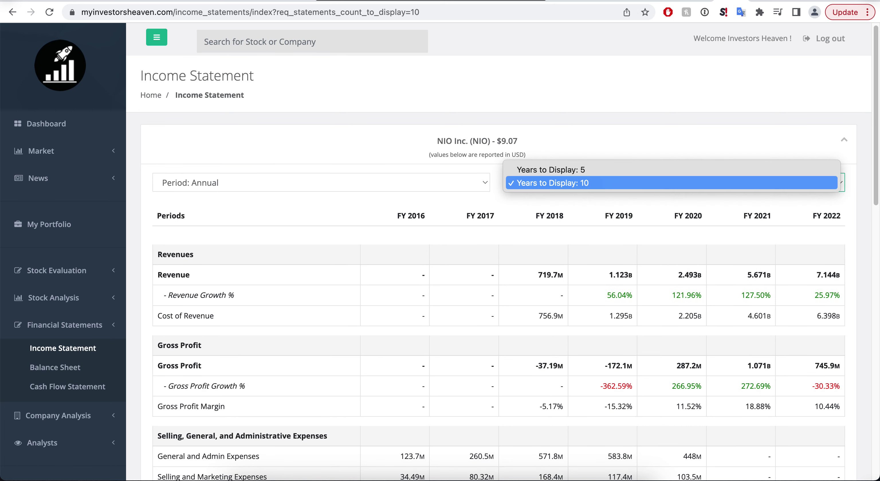
{"action": "left_click", "coordinate": [580, 170]}
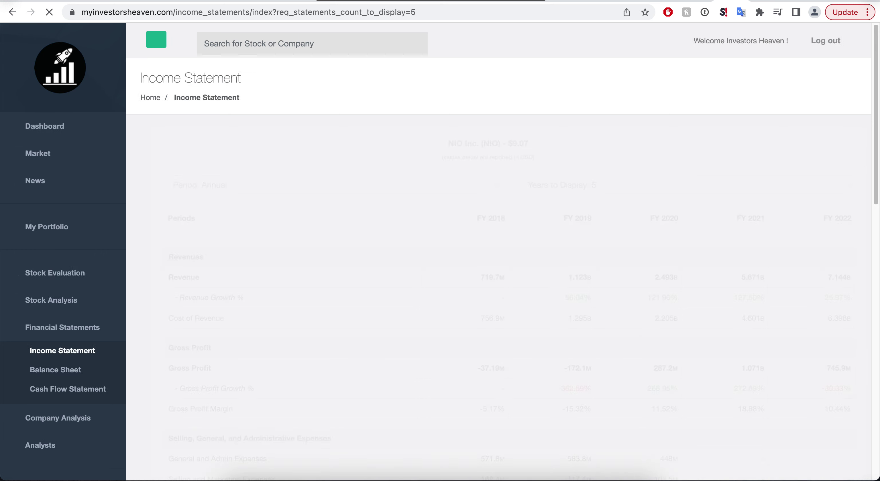
Step: Review the FY 2018–2022 income statement, highlighting FY 2018 revenue of 719.7M
{"action": "scroll", "coordinate": [478, 273], "scroll_direction": "down", "scroll_amount": 3}
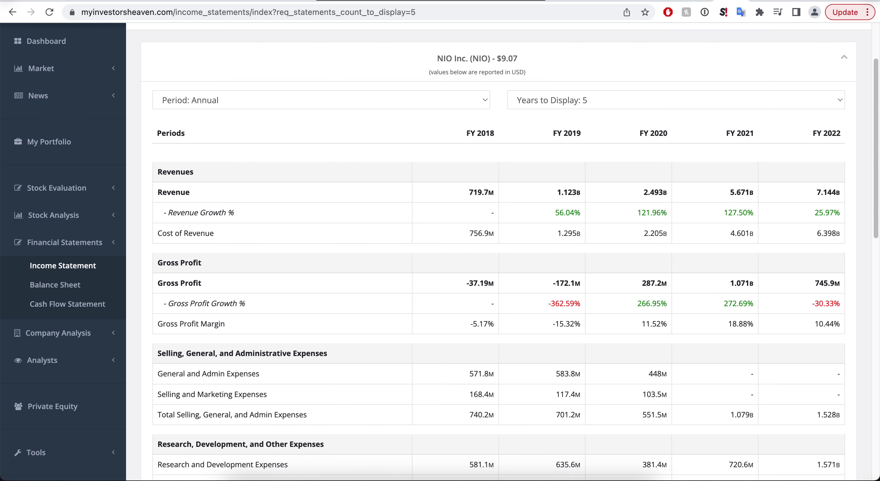
{"action": "scroll", "coordinate": [479, 147], "scroll_direction": "down", "scroll_amount": 2}
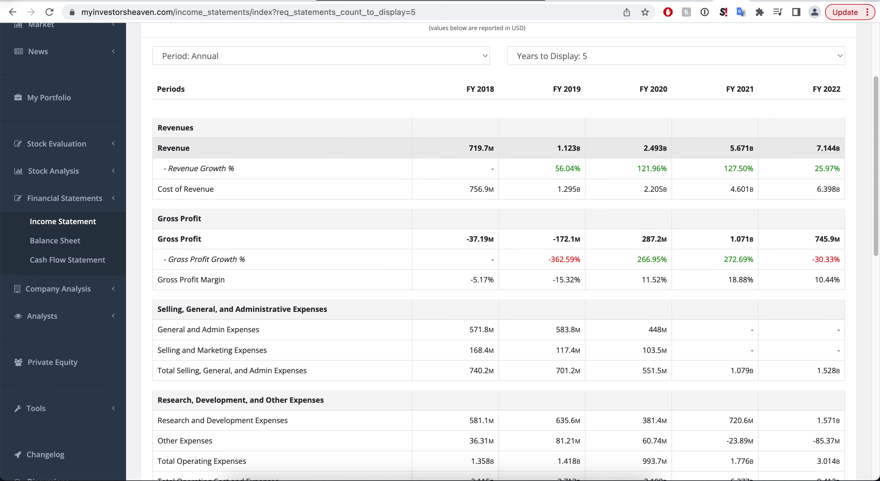
{"action": "left_click_drag", "start_coordinate": [469, 148], "coordinate": [495, 149]}
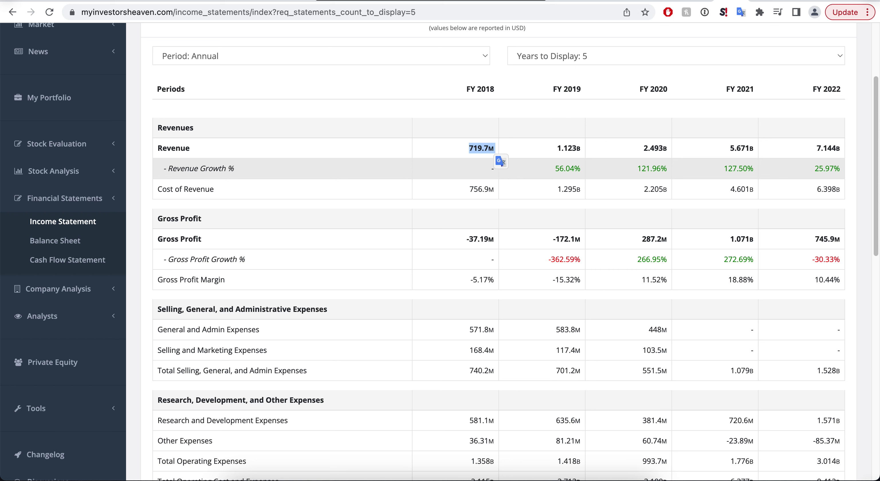
{"action": "left_click", "coordinate": [494, 167]}
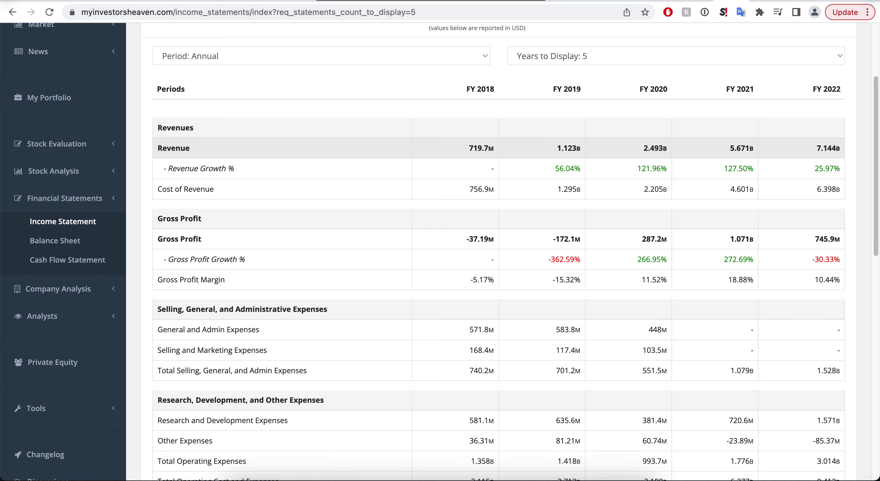
{"action": "scroll", "coordinate": [494, 159], "scroll_direction": "down", "scroll_amount": 15}
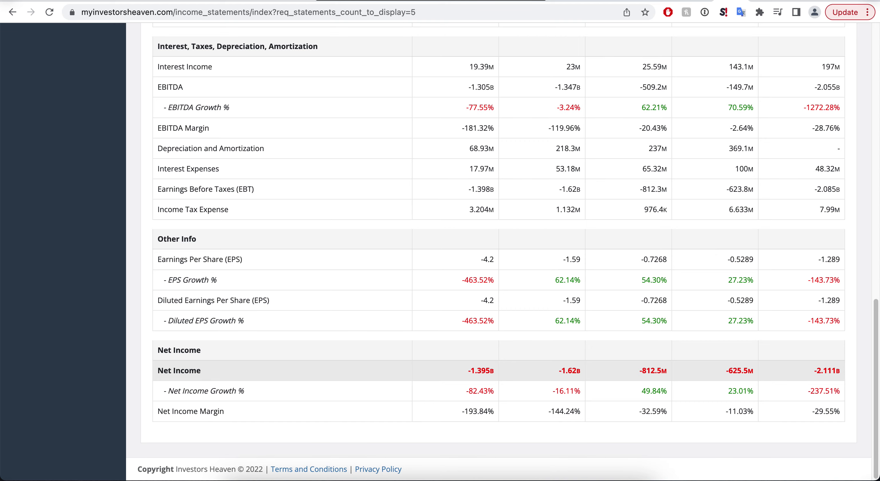
{"action": "scroll", "coordinate": [445, 320], "scroll_direction": "up", "scroll_amount": 20}
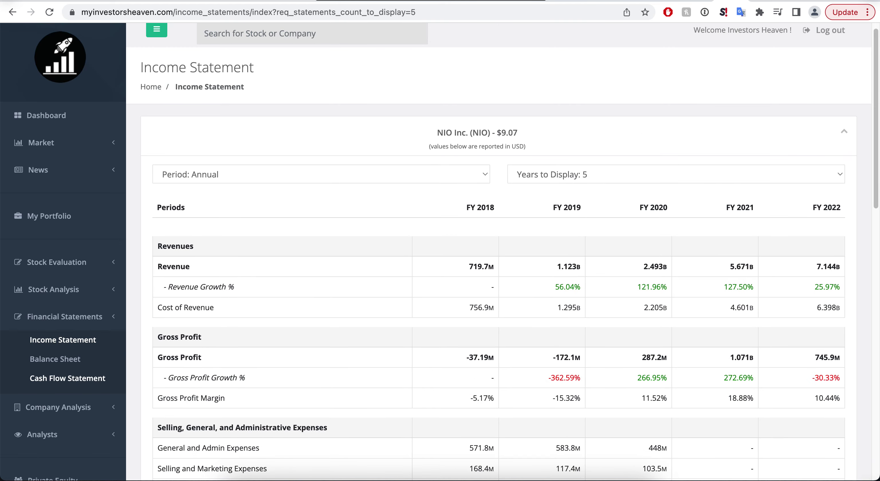
{"action": "left_click", "coordinate": [55, 358]}
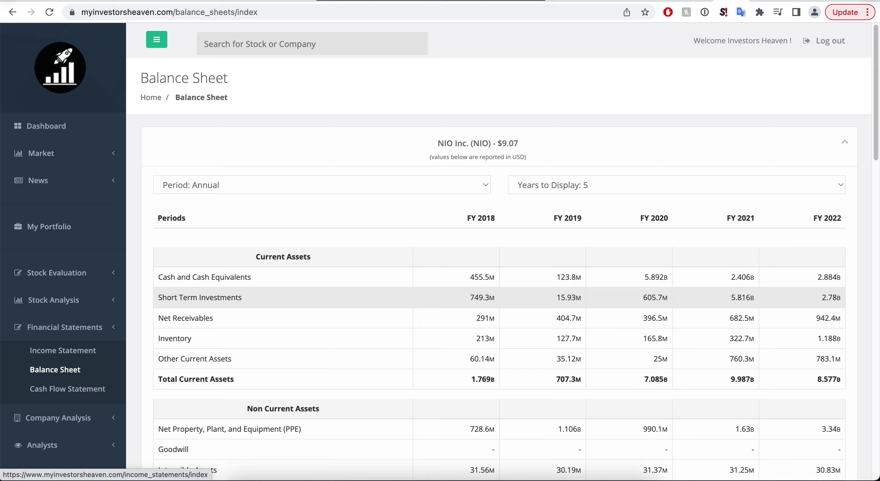
{"action": "scroll", "coordinate": [478, 276], "scroll_direction": "down", "scroll_amount": 20}
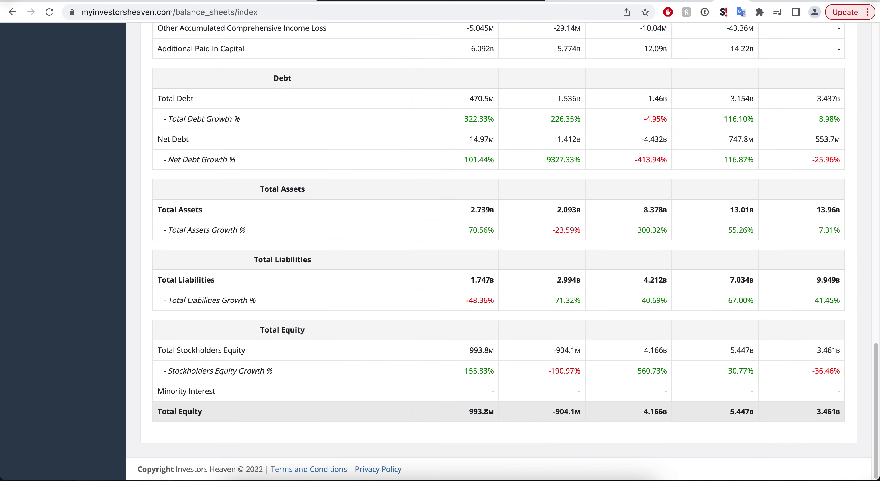
{"action": "scroll", "coordinate": [479, 239], "scroll_direction": "up", "scroll_amount": 4}
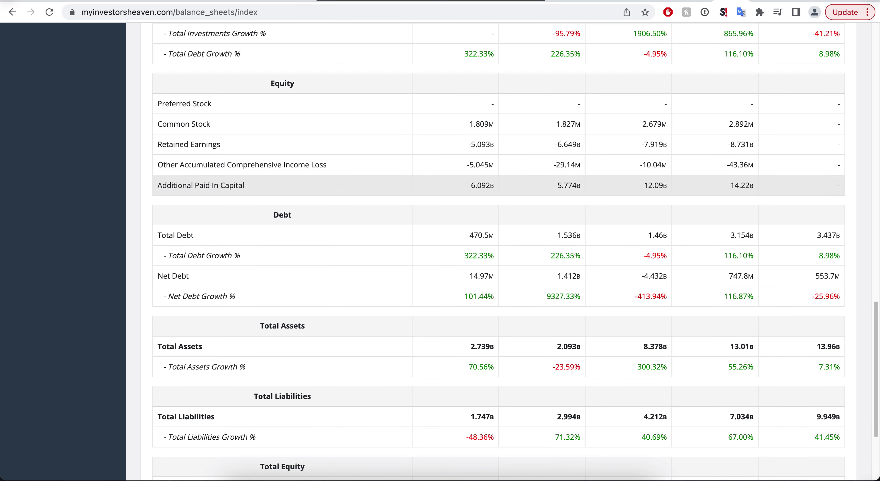
{"action": "scroll", "coordinate": [478, 205], "scroll_direction": "down", "scroll_amount": 4}
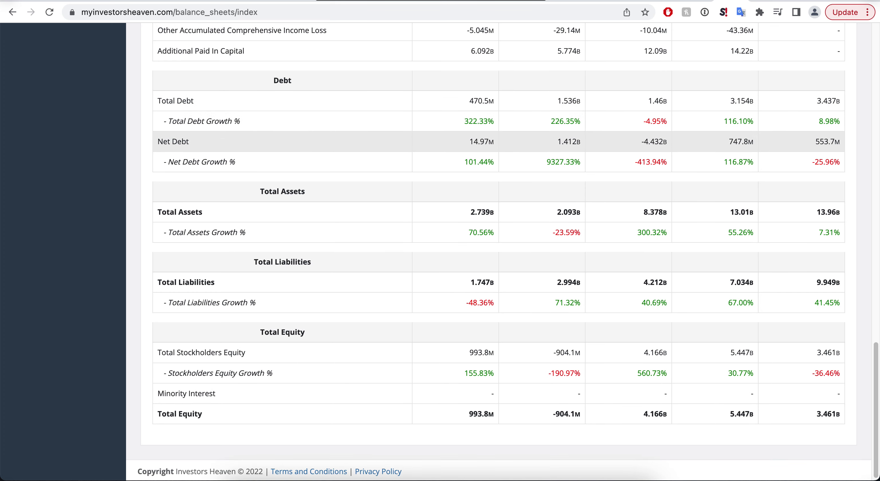
{"action": "scroll", "coordinate": [479, 225], "scroll_direction": "up", "scroll_amount": 12}
{"action": "scroll", "coordinate": [478, 239], "scroll_direction": "up", "scroll_amount": 12}
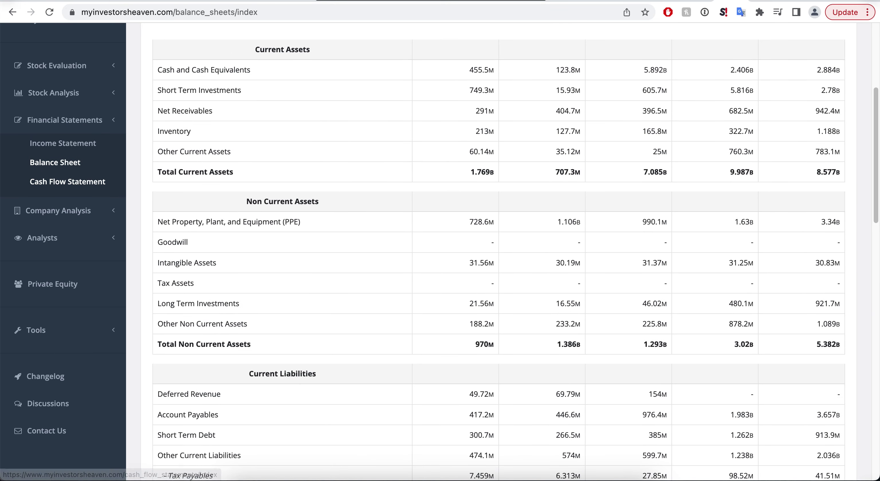
Step: Review NIO's annual cash flow statement and expand the Stock Evaluation tools in the sidebar
{"action": "left_click", "coordinate": [67, 182]}
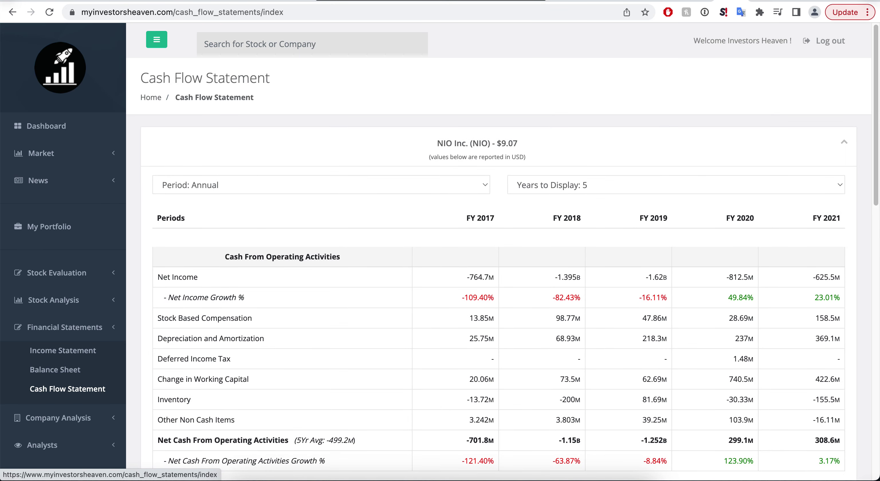
{"action": "scroll", "coordinate": [441, 251], "scroll_direction": "down", "scroll_amount": 2}
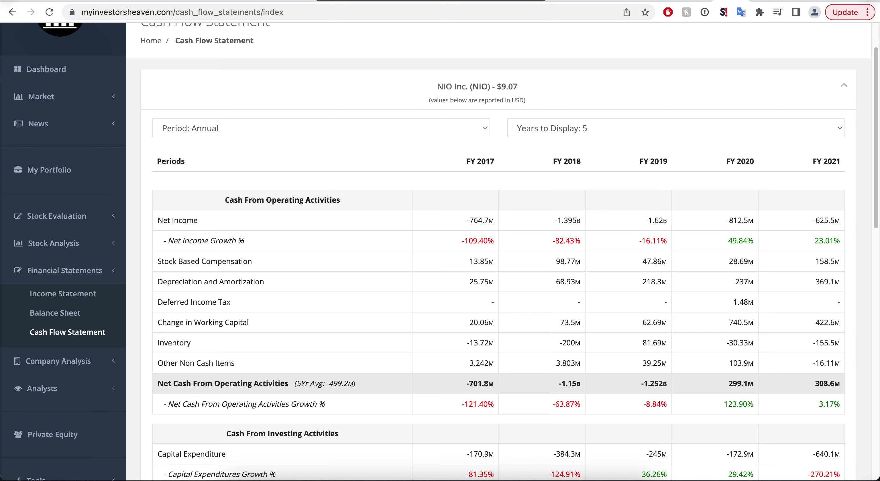
{"action": "scroll", "coordinate": [498, 341], "scroll_direction": "down", "scroll_amount": 15}
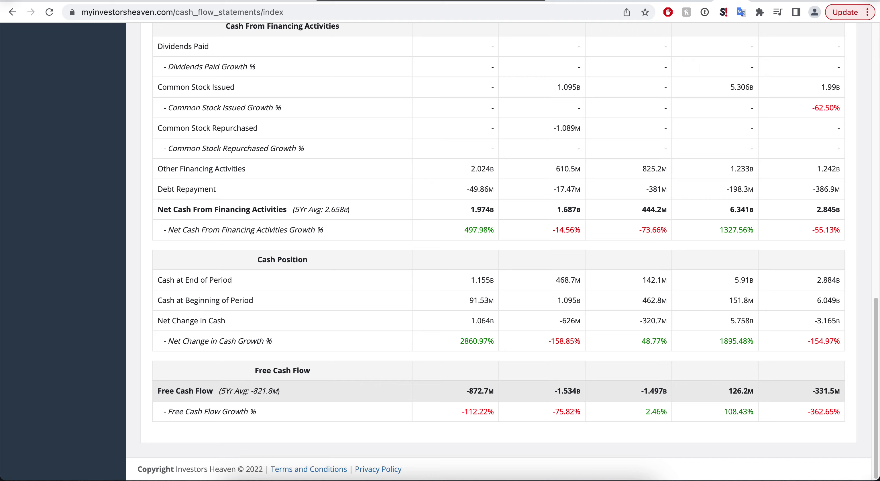
{"action": "scroll", "coordinate": [478, 397], "scroll_direction": "up", "scroll_amount": 7}
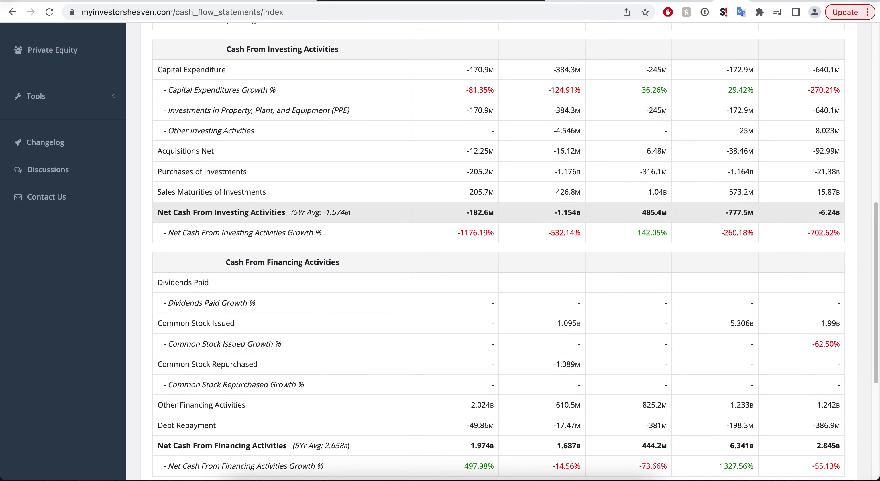
{"action": "scroll", "coordinate": [479, 212], "scroll_direction": "down", "scroll_amount": 7}
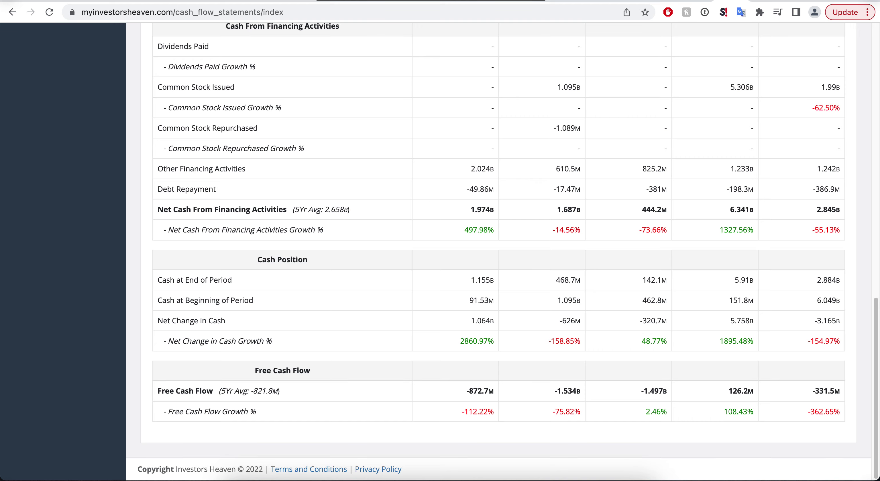
{"action": "scroll", "coordinate": [478, 320], "scroll_direction": "up", "scroll_amount": 20}
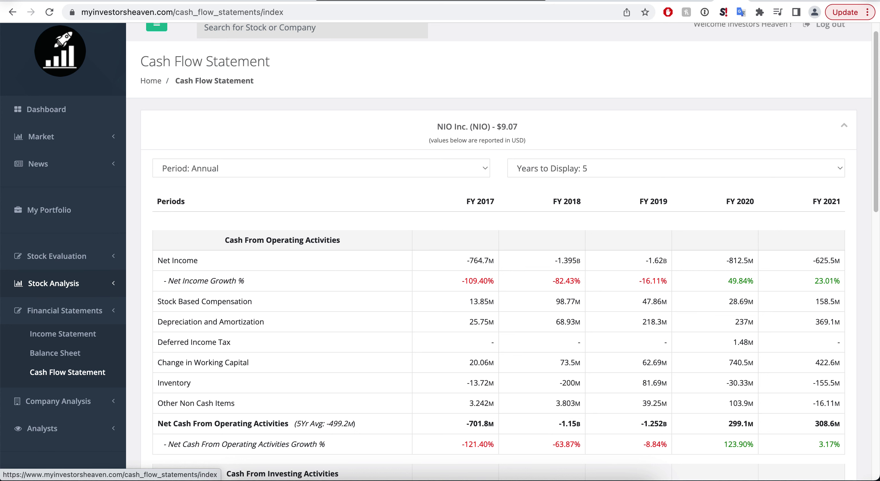
{"action": "left_click", "coordinate": [56, 256]}
{"action": "left_click", "coordinate": [68, 279]}
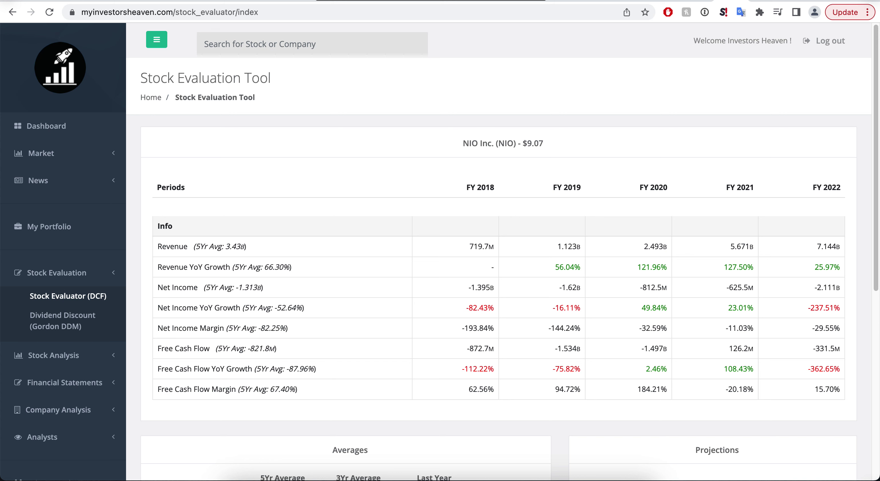
{"action": "scroll", "coordinate": [444, 205], "scroll_direction": "down", "scroll_amount": 5}
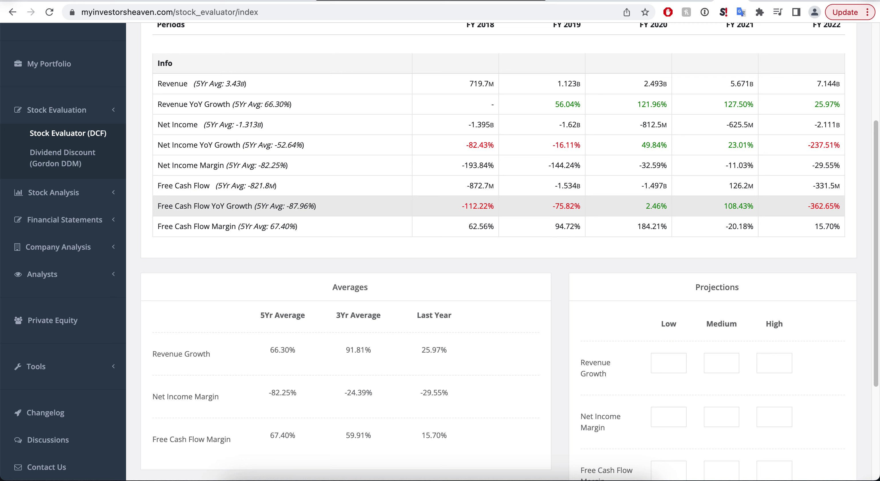
{"action": "scroll", "coordinate": [444, 239], "scroll_direction": "down", "scroll_amount": 1}
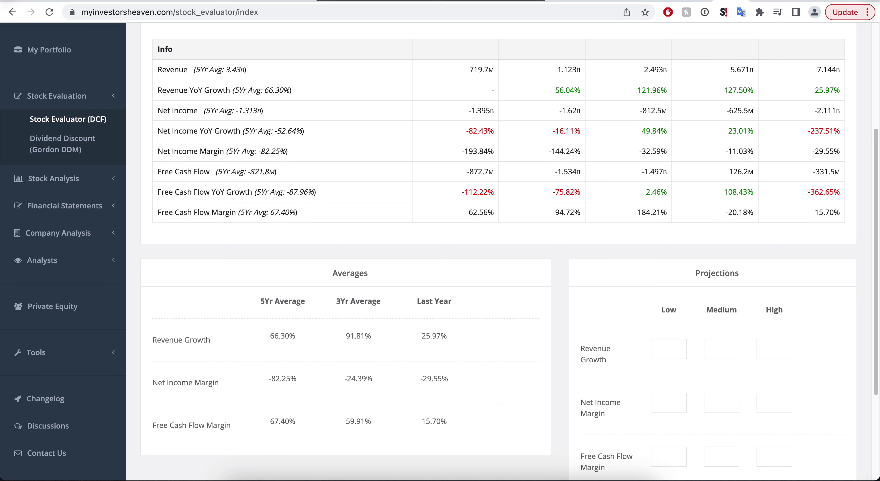
{"action": "scroll", "coordinate": [499, 251], "scroll_direction": "down", "scroll_amount": 4}
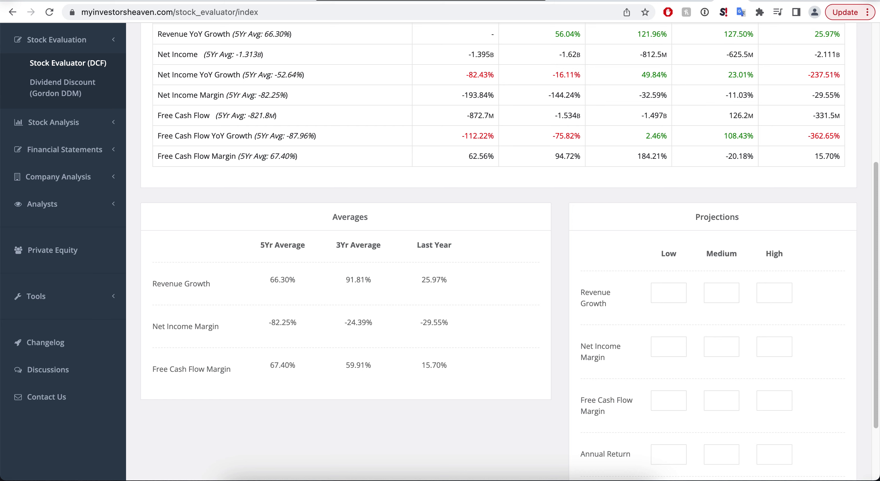
{"action": "scroll", "coordinate": [499, 251], "scroll_direction": "up", "scroll_amount": 4}
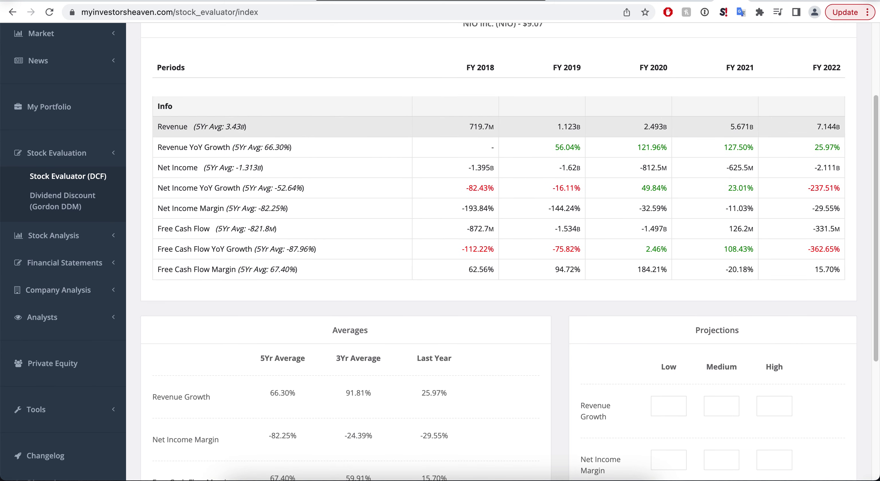
{"action": "left_click_drag", "start_coordinate": [495, 126], "coordinate": [469, 126]}
{"action": "scroll", "coordinate": [495, 123], "scroll_direction": "down", "scroll_amount": 6}
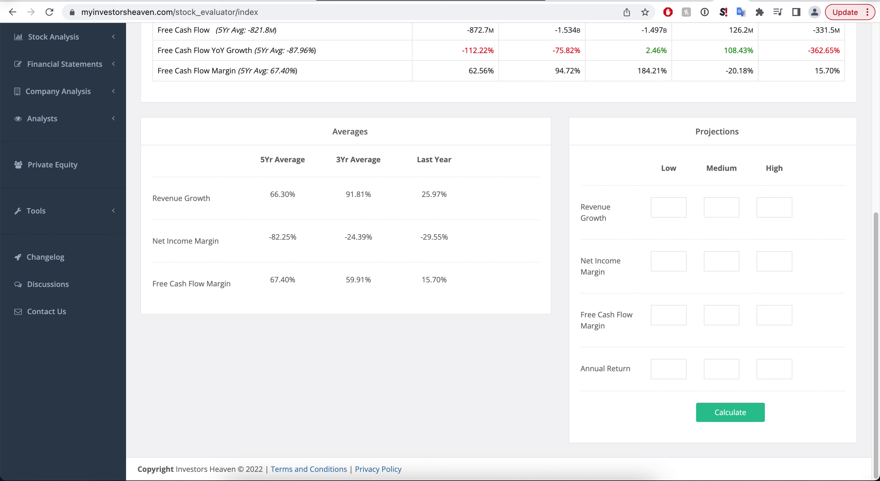
Step: Enter Revenue Growth projections of 15 low, 20 medium and 30 high
{"action": "left_click", "coordinate": [669, 207]}
{"action": "type", "text": "15"}
{"action": "key", "text": "Tab"}
{"action": "type", "text": "20"}
{"action": "key", "text": "Tab"}
{"action": "type", "text": "30"}
{"action": "key", "text": "Tab"}
{"action": "scroll", "coordinate": [444, 109], "scroll_direction": "up", "scroll_amount": 3}
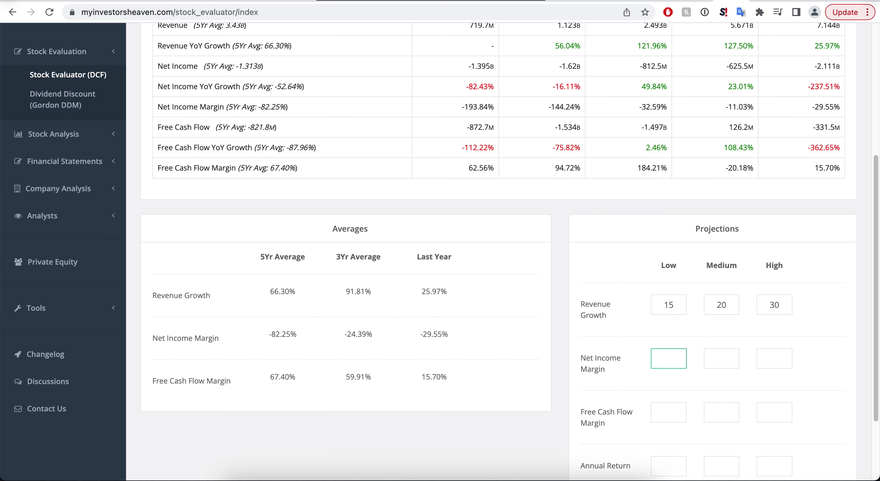
{"action": "scroll", "coordinate": [444, 239], "scroll_direction": "down", "scroll_amount": 1}
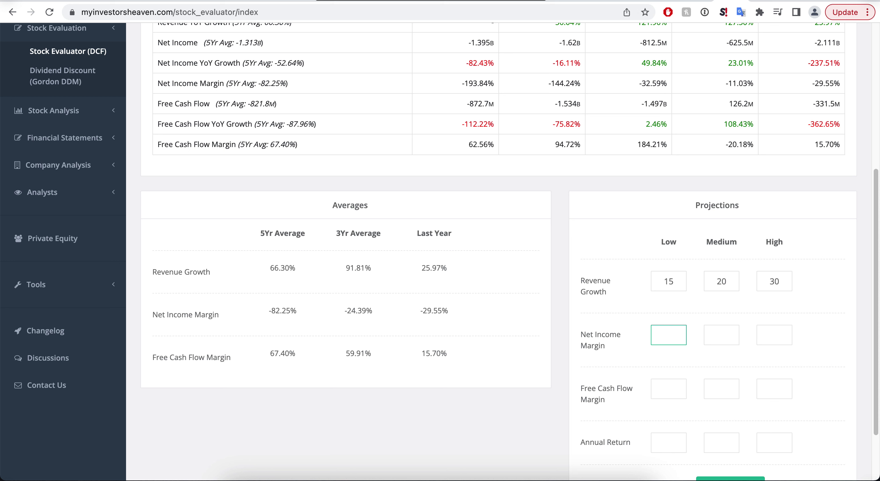
Step: Set the Net Income Margin projections to 1 low, 3 medium and 5 high
{"action": "left_click", "coordinate": [721, 335]}
{"action": "key", "text": "shift+Tab"}
{"action": "key", "text": "Tab"}
{"action": "type", "text": "3"}
{"action": "key", "text": "Tab"}
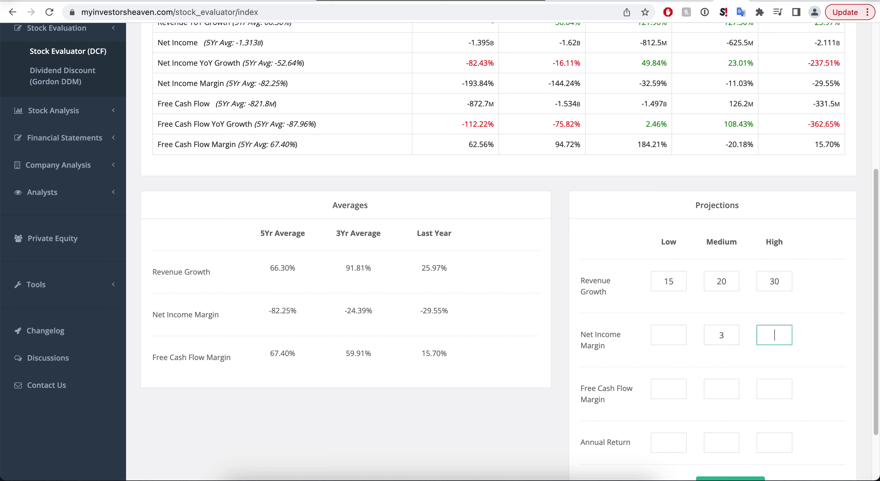
{"action": "type", "text": "5"}
{"action": "left_click", "coordinate": [669, 334]}
{"action": "type", "text": "1"}
Step: Set the Free Cash Flow Margin projections to 80, 90 and 100
{"action": "scroll", "coordinate": [499, 238], "scroll_direction": "down", "scroll_amount": 1}
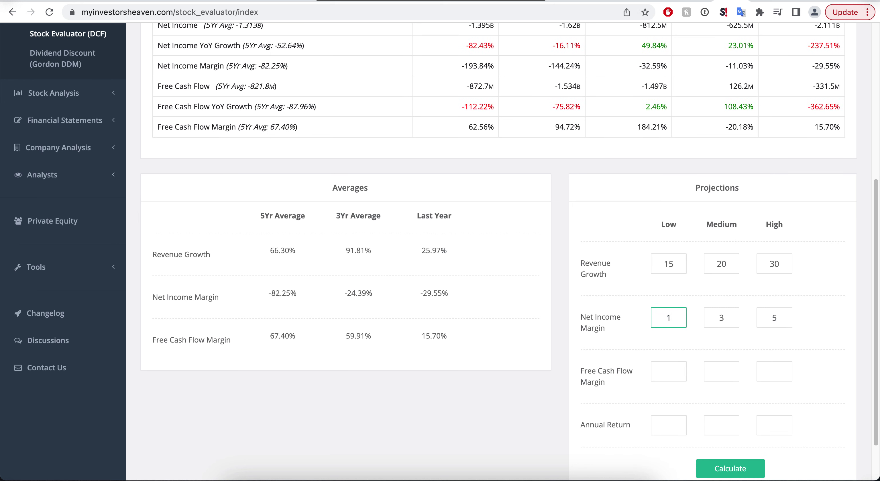
{"action": "left_click", "coordinate": [669, 371]}
{"action": "scroll", "coordinate": [498, 239], "scroll_direction": "down", "scroll_amount": 3}
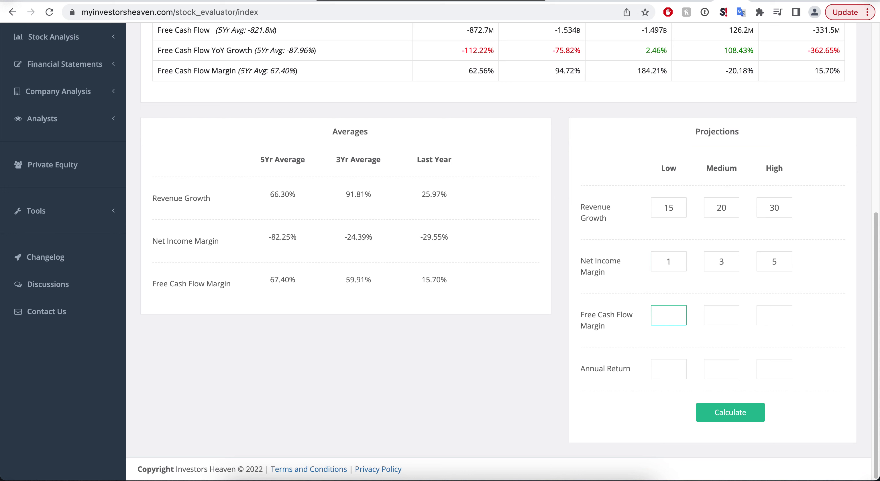
{"action": "type", "text": "80"}
{"action": "key", "text": "Tab"}
{"action": "type", "text": "90"}
{"action": "key", "text": "Tab"}
{"action": "type", "text": "100"}
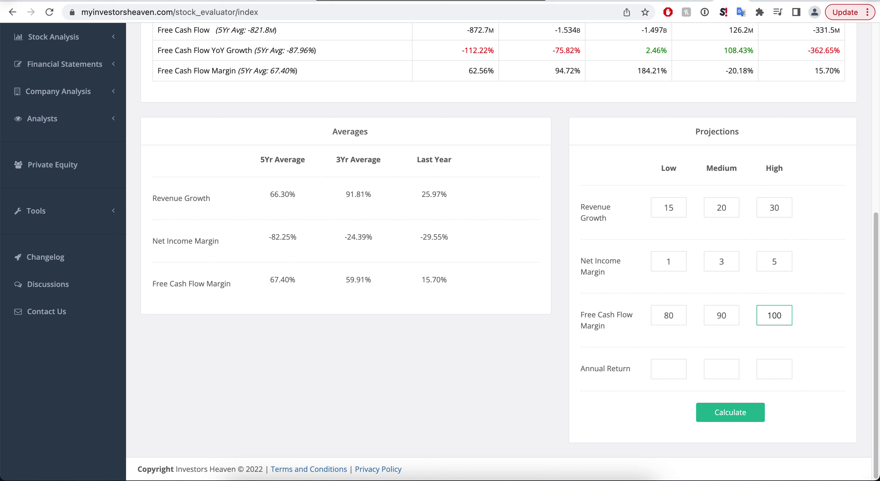
Step: Enter an Annual Return of 13 for the low, medium and high cases
{"action": "left_click", "coordinate": [668, 368]}
{"action": "type", "text": "13"}
{"action": "key", "text": "Tab"}
{"action": "type", "text": "13"}
{"action": "key", "text": "Tab"}
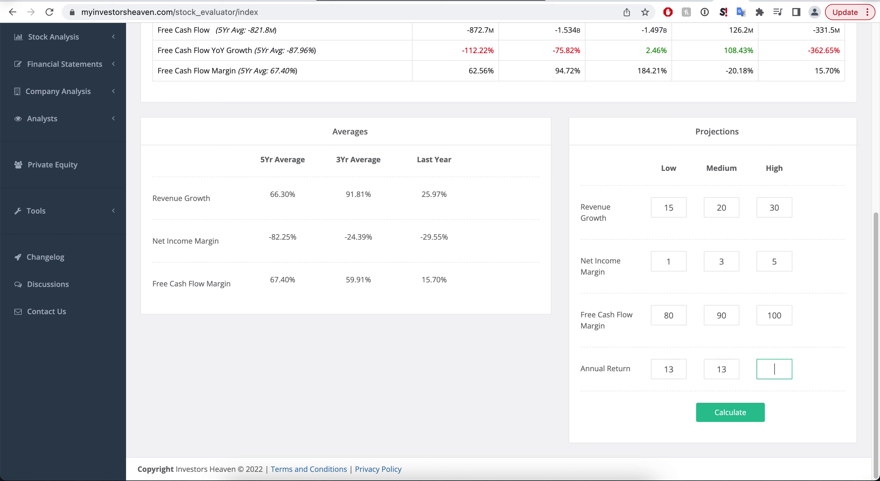
{"action": "type", "text": "13"}
Step: Calculate the DCF projection: max prices $0.86, $3.55 and $9.54 versus $9.07 current
{"action": "key", "text": "Return"}
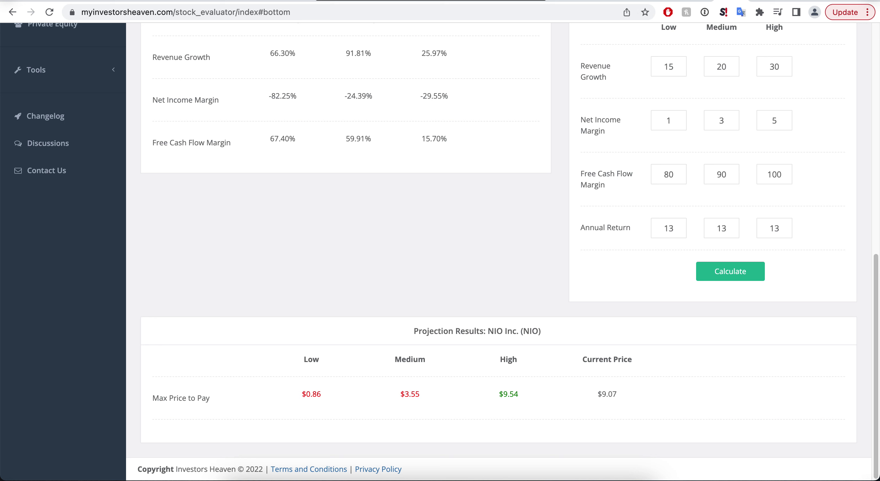
{"action": "scroll", "coordinate": [441, 251], "scroll_direction": "up", "scroll_amount": 1}
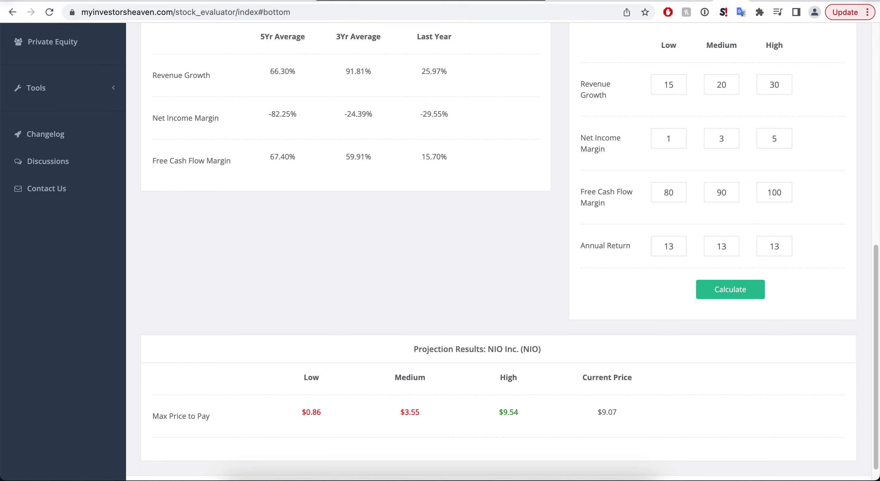
{"action": "scroll", "coordinate": [499, 246], "scroll_direction": "up", "scroll_amount": 12}
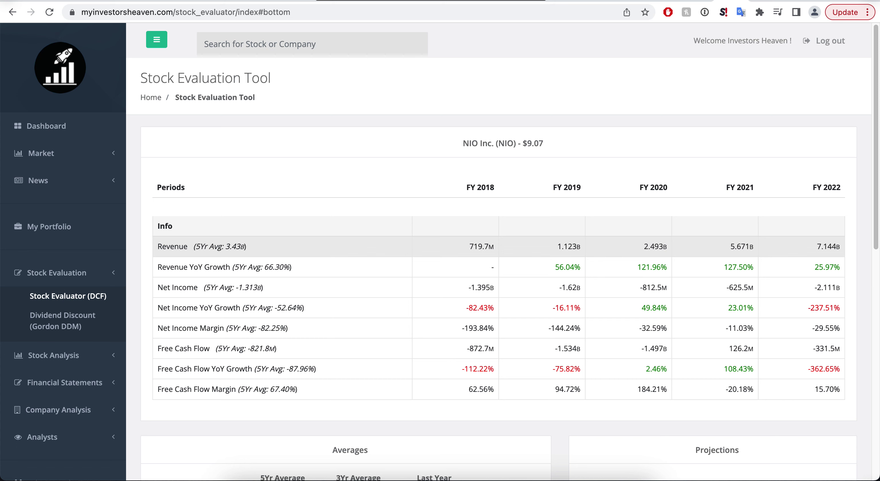
{"action": "scroll", "coordinate": [499, 246], "scroll_direction": "down", "scroll_amount": 12}
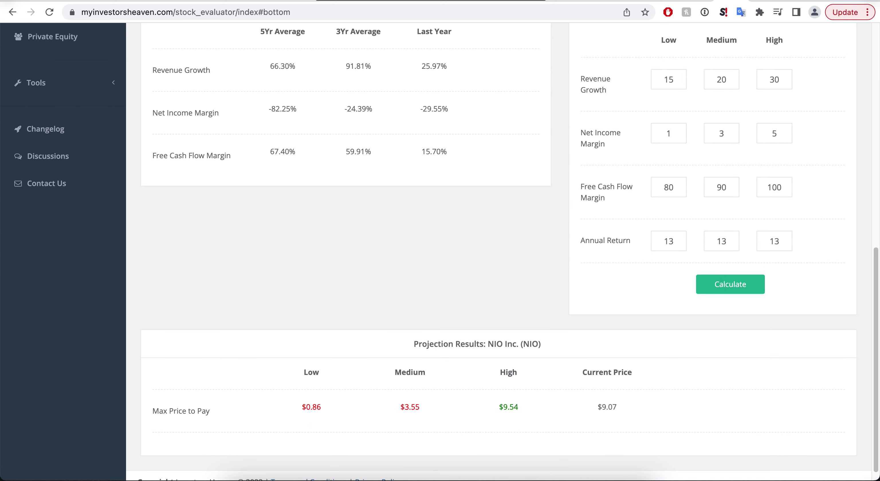
{"action": "scroll", "coordinate": [499, 246], "scroll_direction": "up", "scroll_amount": 3}
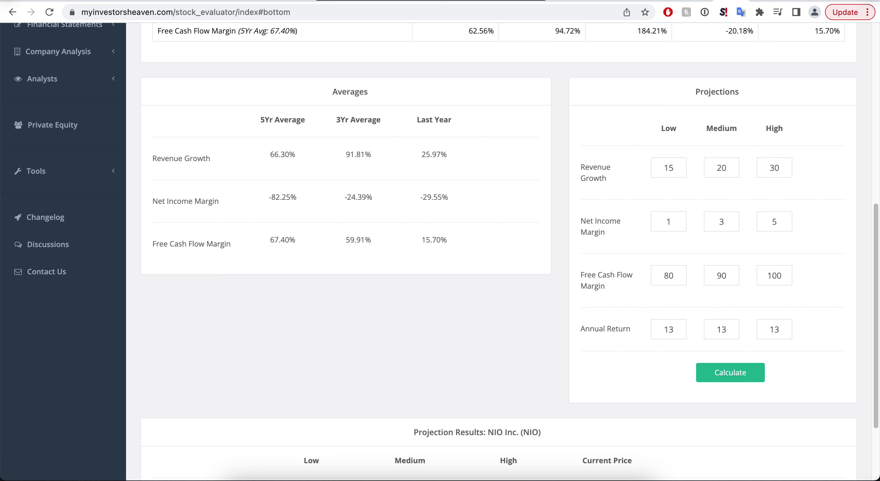
{"action": "scroll", "coordinate": [498, 245], "scroll_direction": "down", "scroll_amount": 1}
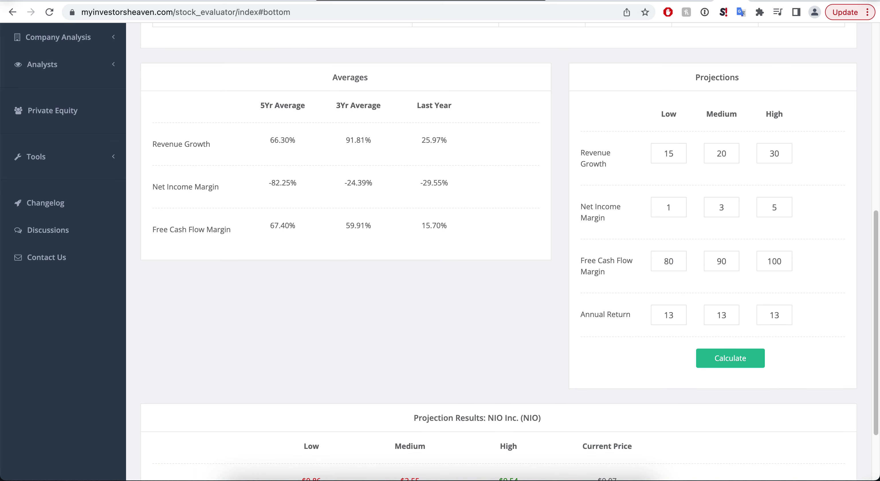
{"action": "scroll", "coordinate": [499, 246], "scroll_direction": "down", "scroll_amount": 3}
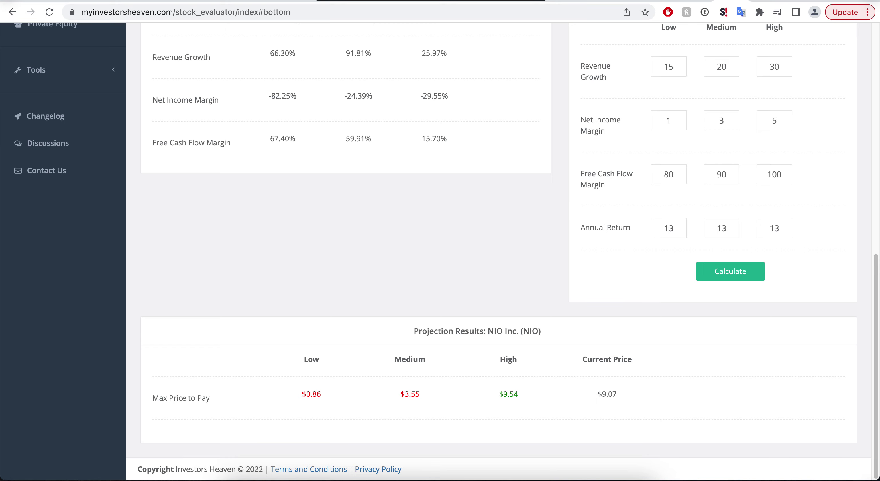
{"action": "scroll", "coordinate": [498, 308], "scroll_direction": "up", "scroll_amount": 20}
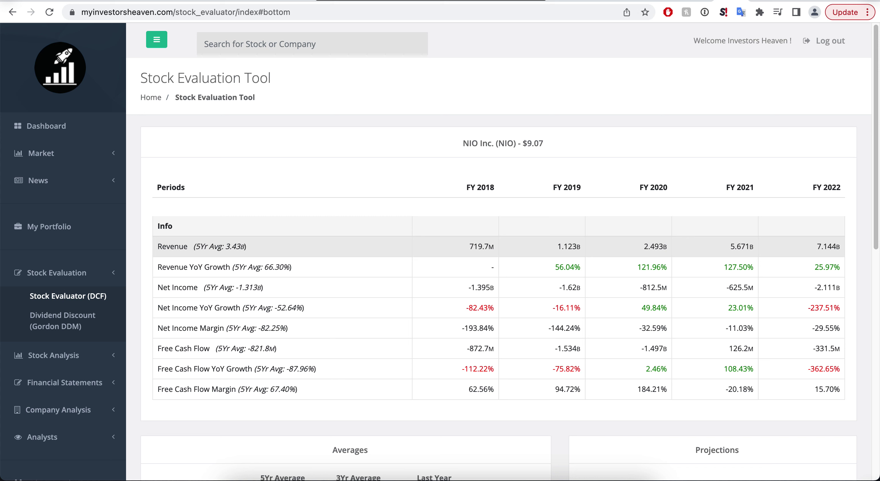
{"action": "scroll", "coordinate": [499, 239], "scroll_direction": "down", "scroll_amount": 3}
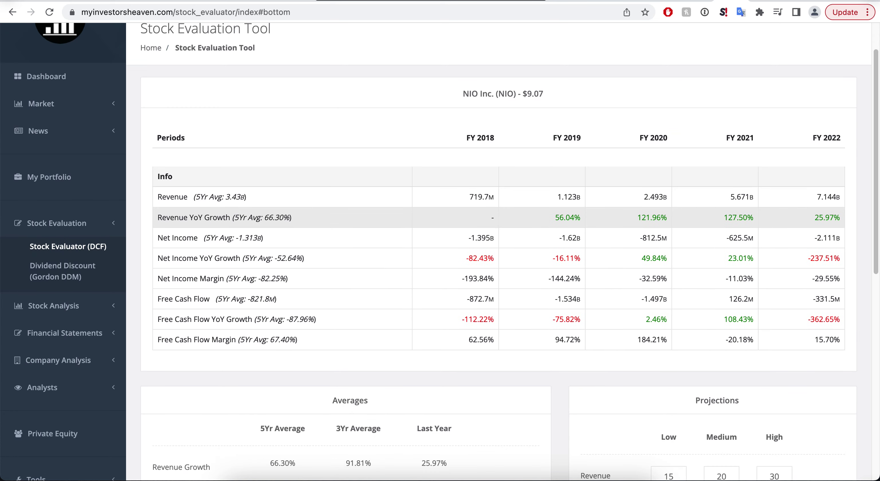
{"action": "scroll", "coordinate": [499, 239], "scroll_direction": "down", "scroll_amount": 5}
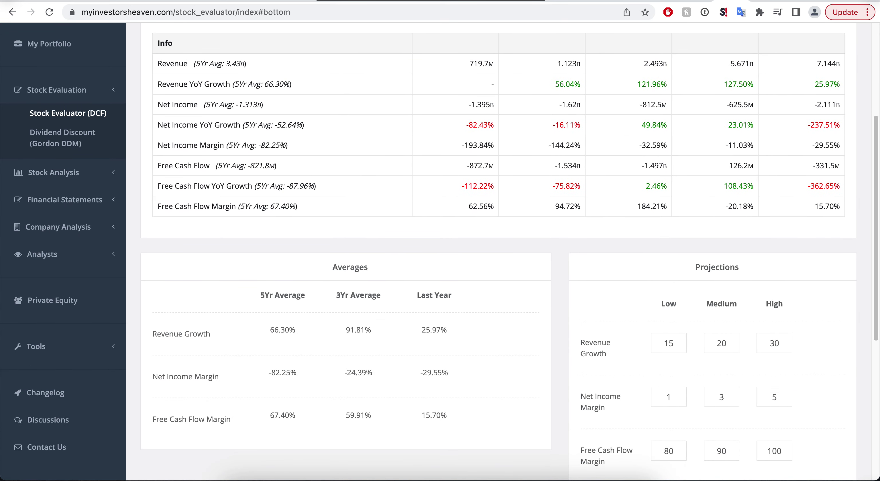
{"action": "scroll", "coordinate": [499, 238], "scroll_direction": "down", "scroll_amount": 8}
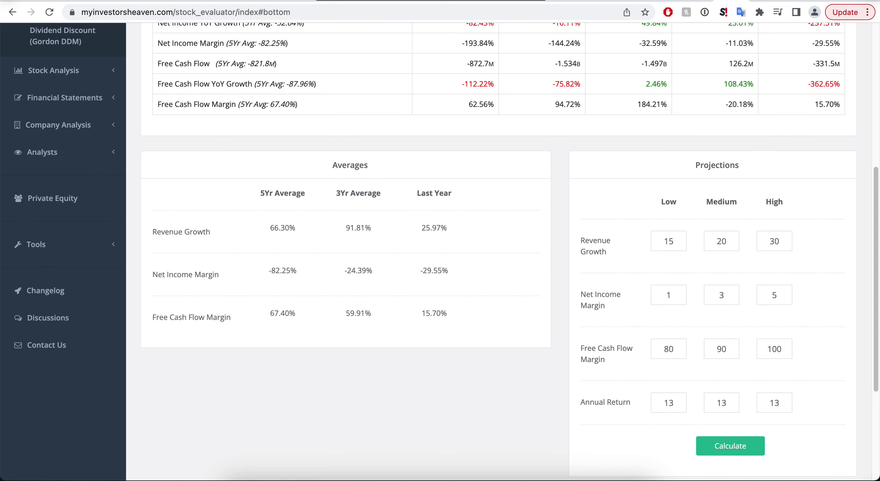
{"action": "scroll", "coordinate": [499, 239], "scroll_direction": "down", "scroll_amount": 1}
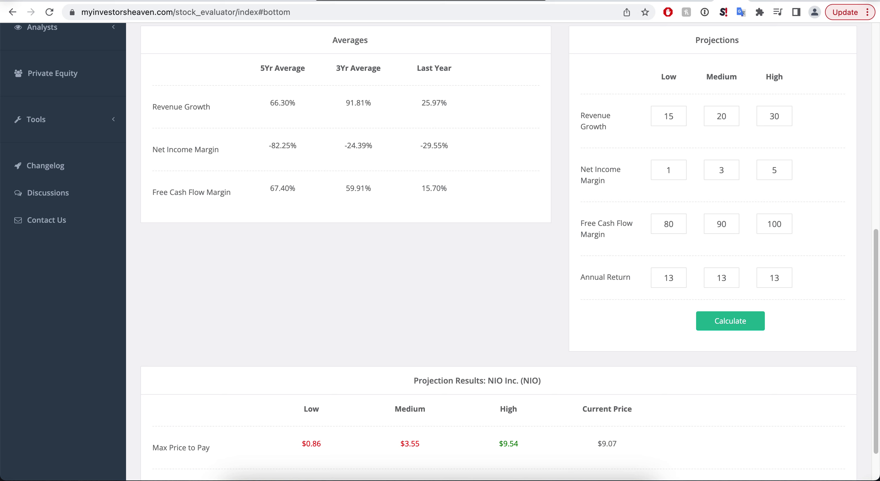
{"action": "scroll", "coordinate": [499, 239], "scroll_direction": "up", "scroll_amount": 6}
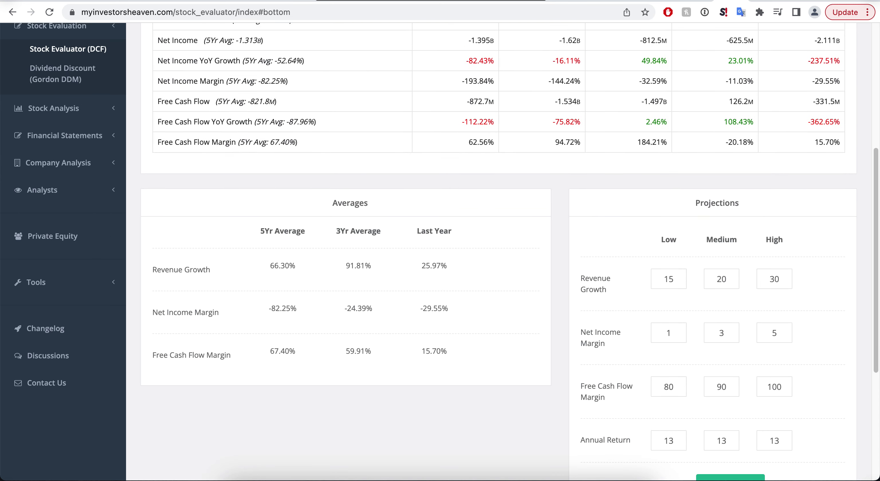
{"action": "scroll", "coordinate": [498, 239], "scroll_direction": "up", "scroll_amount": 6}
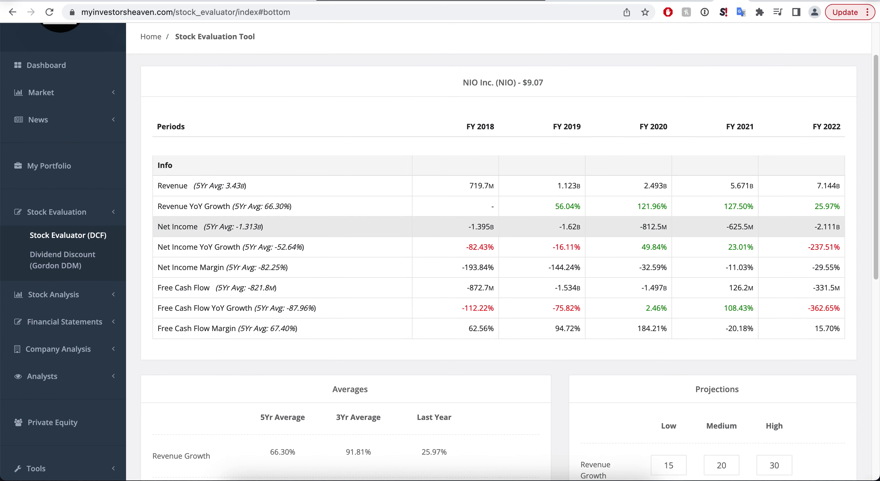